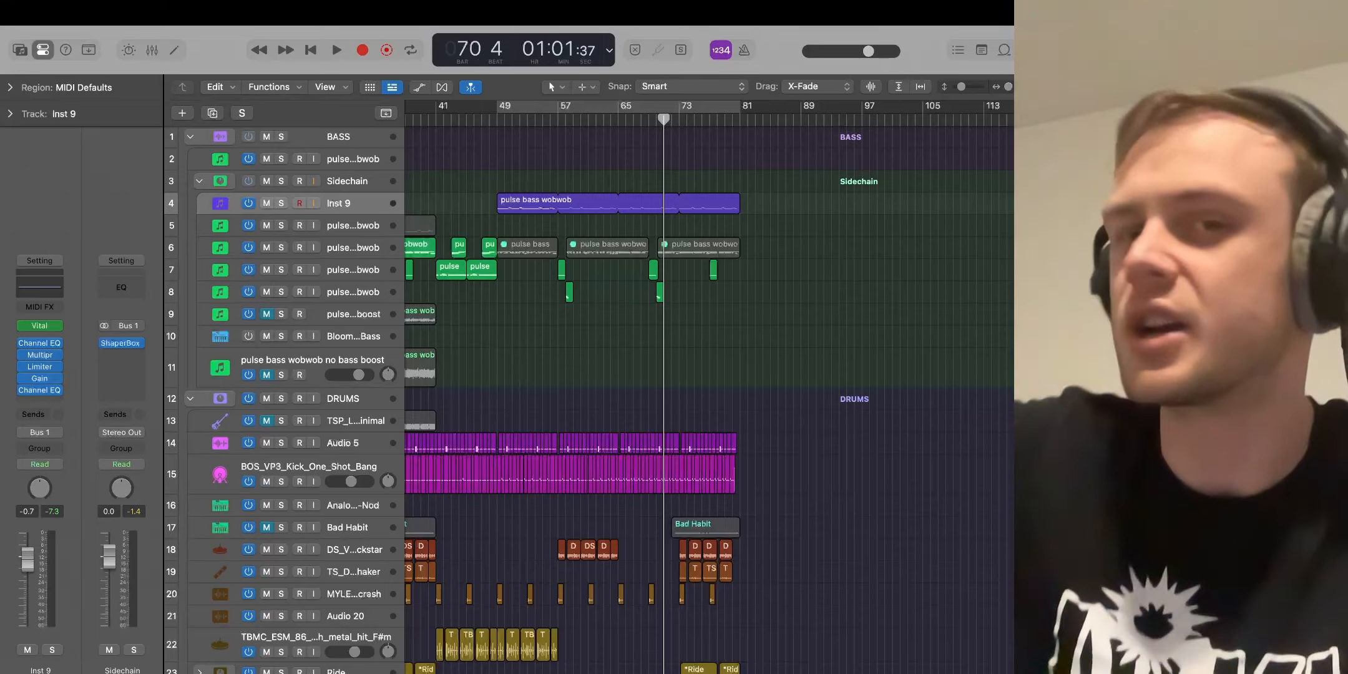
# Play the arrangement from bar 49, where the purple Inst 9 bass region begins
pyautogui.hscroll(-10, 589, 365)
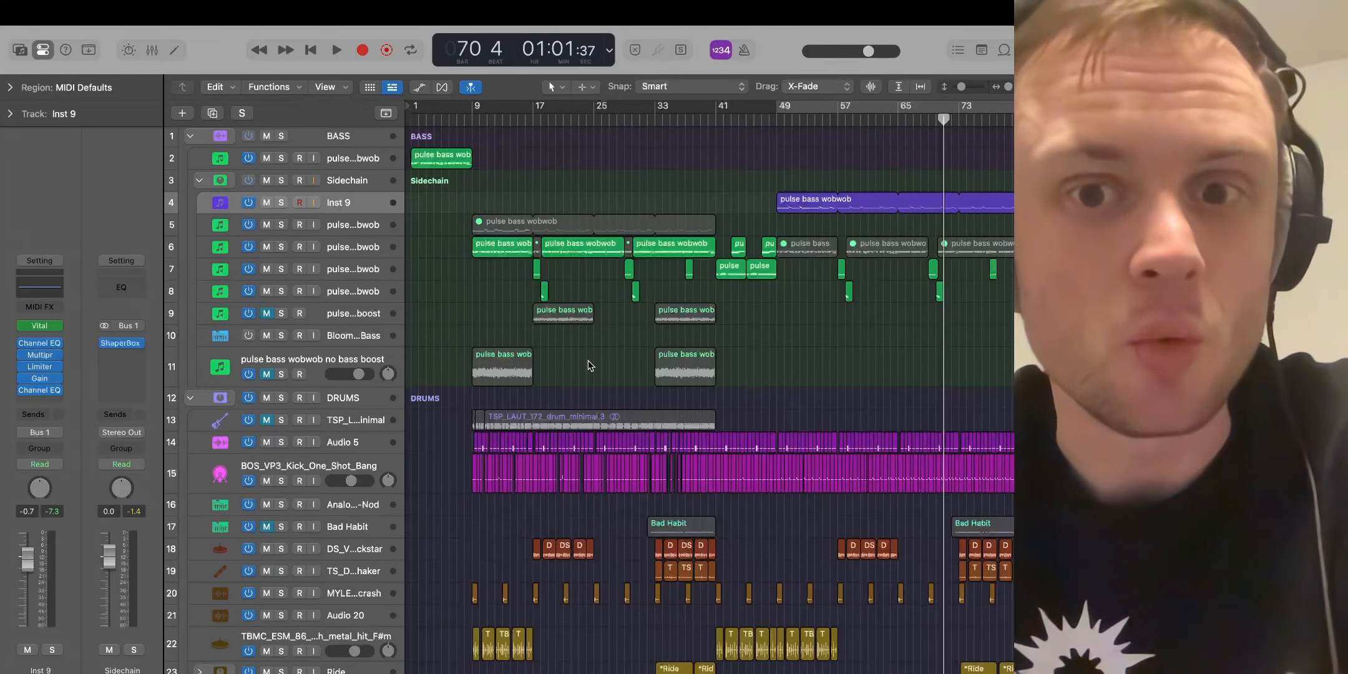
pyautogui.hscroll(2, 589, 365)
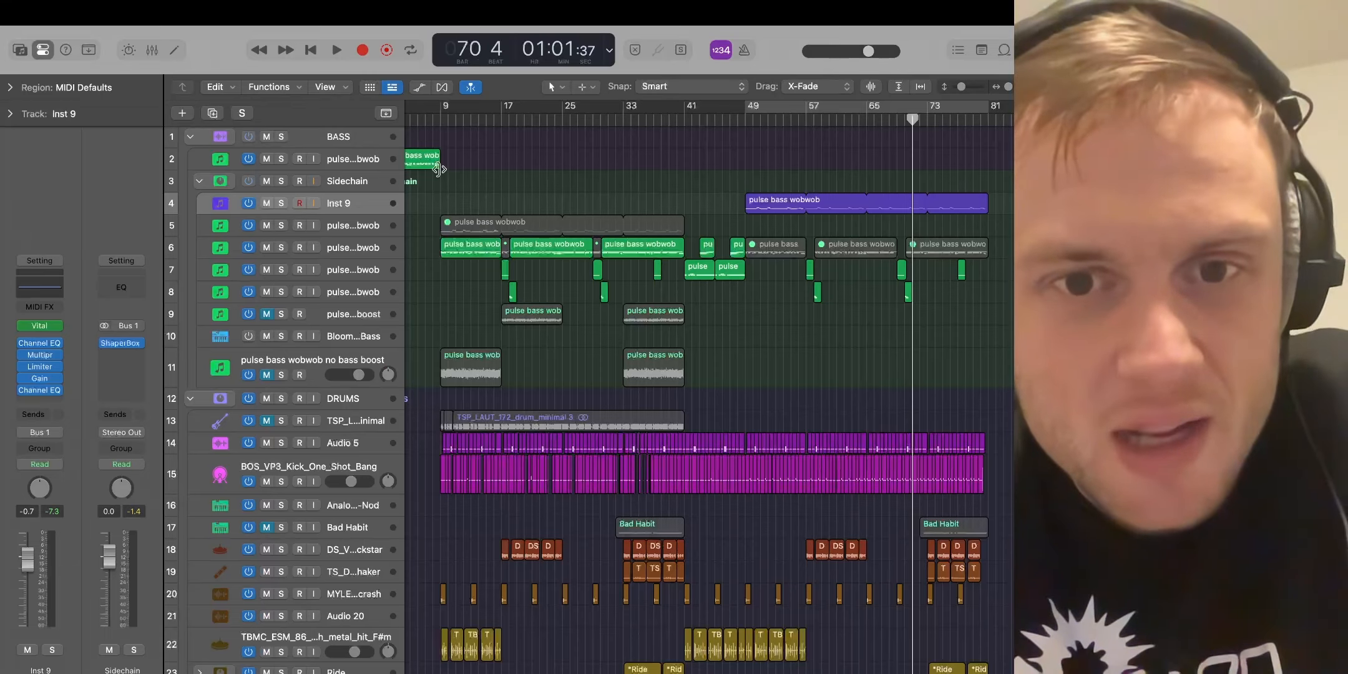
pyautogui.click(445, 115)
pyautogui.press('space')
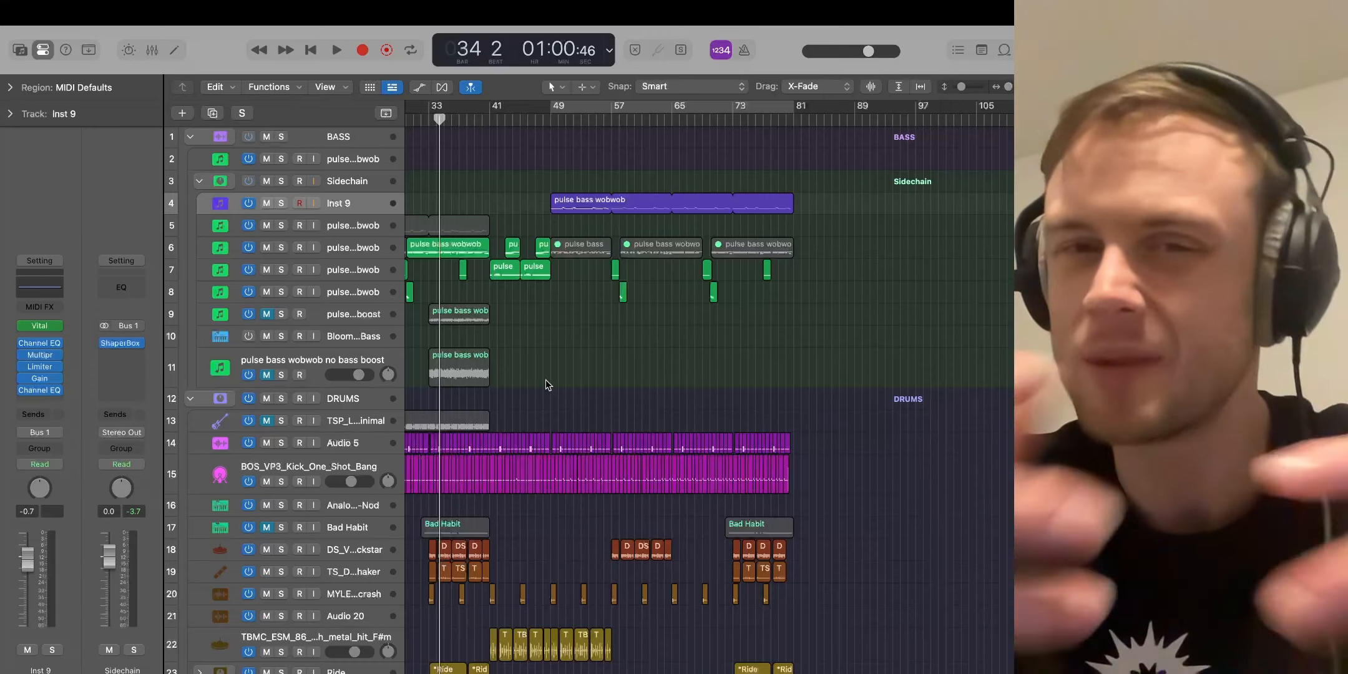
pyautogui.click(546, 380)
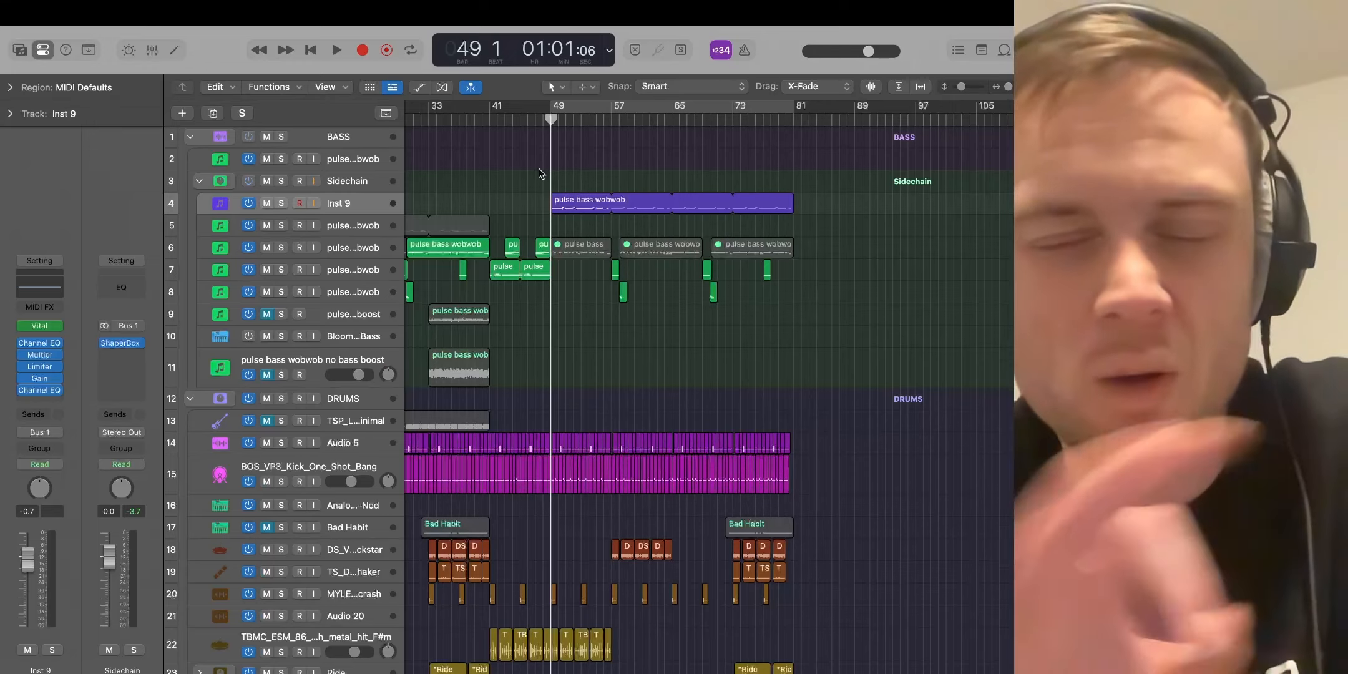
pyautogui.press('space')
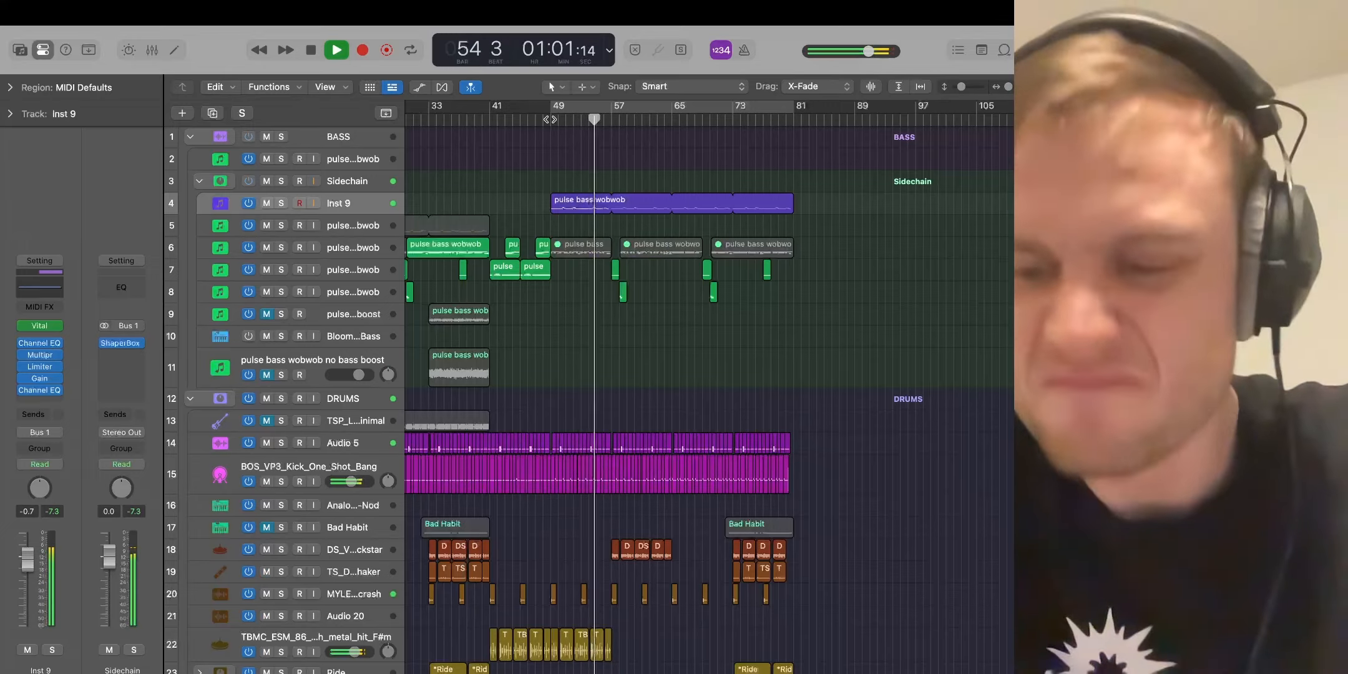
# Open the Vital synth on the Inst 9 track and move its window so the whole interface is visible
pyautogui.click(342, 209)
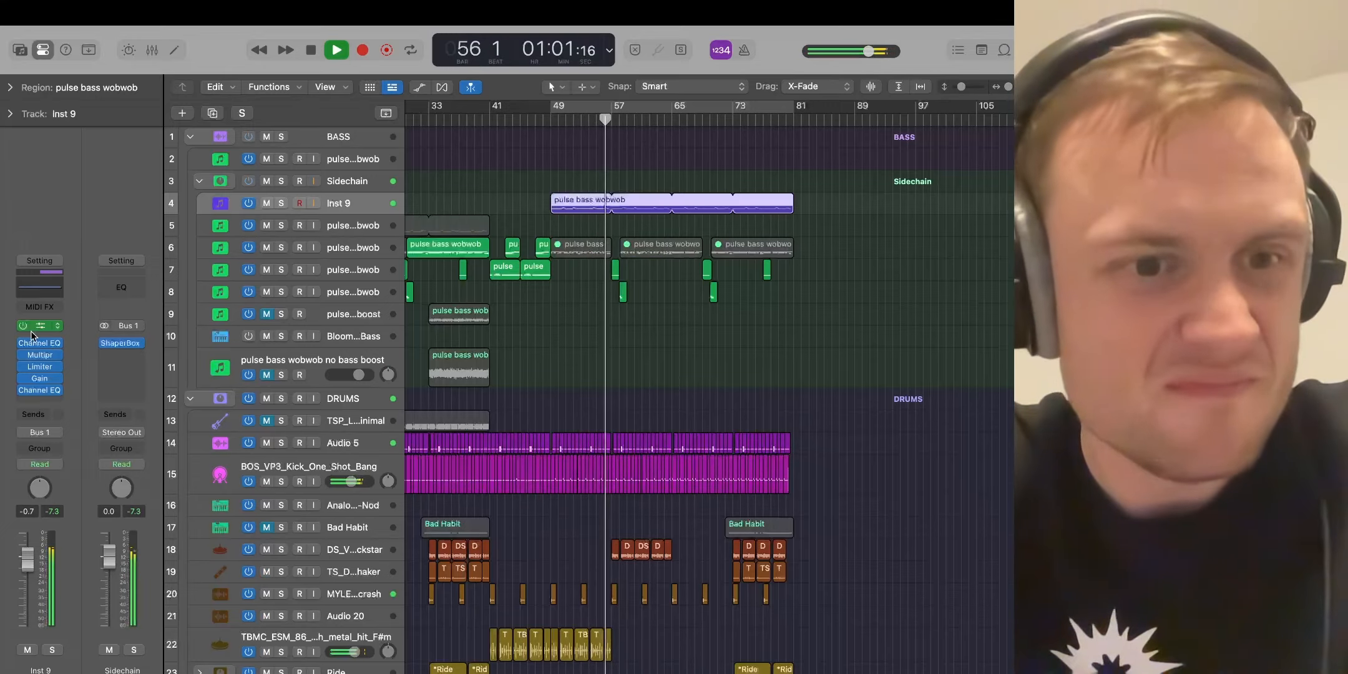
pyautogui.click(43, 326)
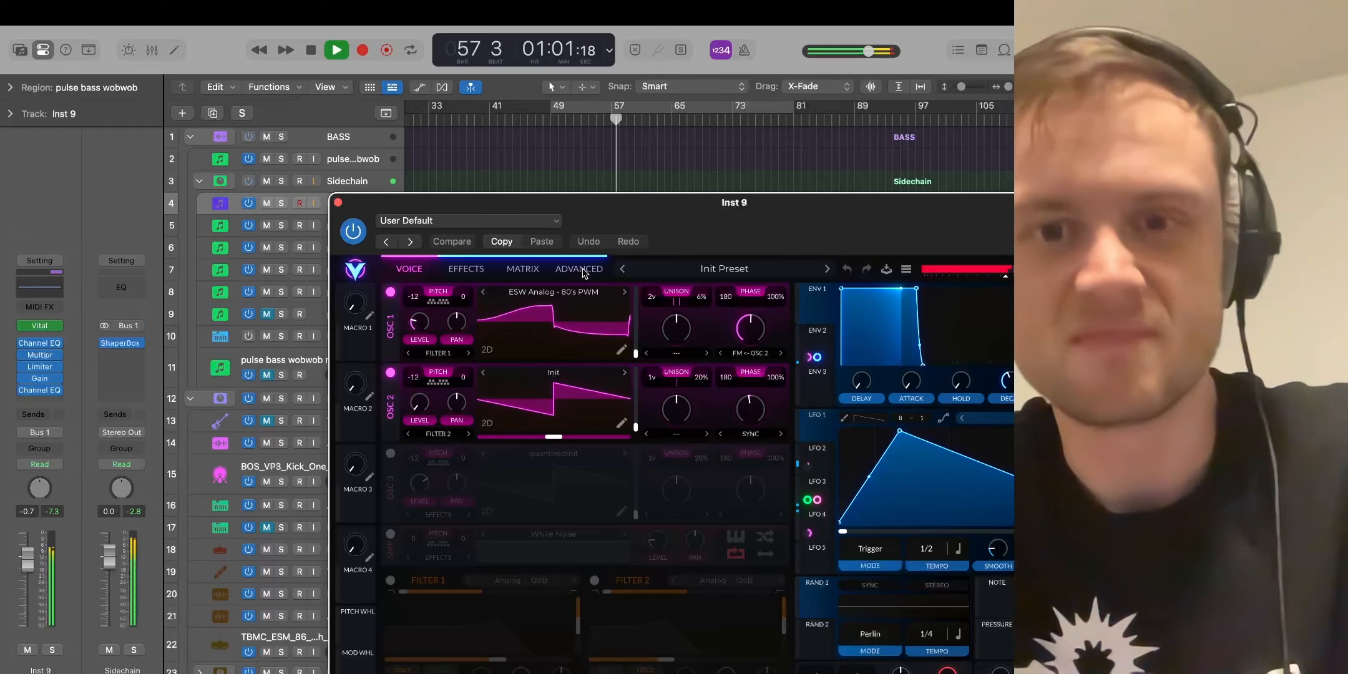
pyautogui.moveTo(630, 236); pyautogui.dragTo(387, 101)
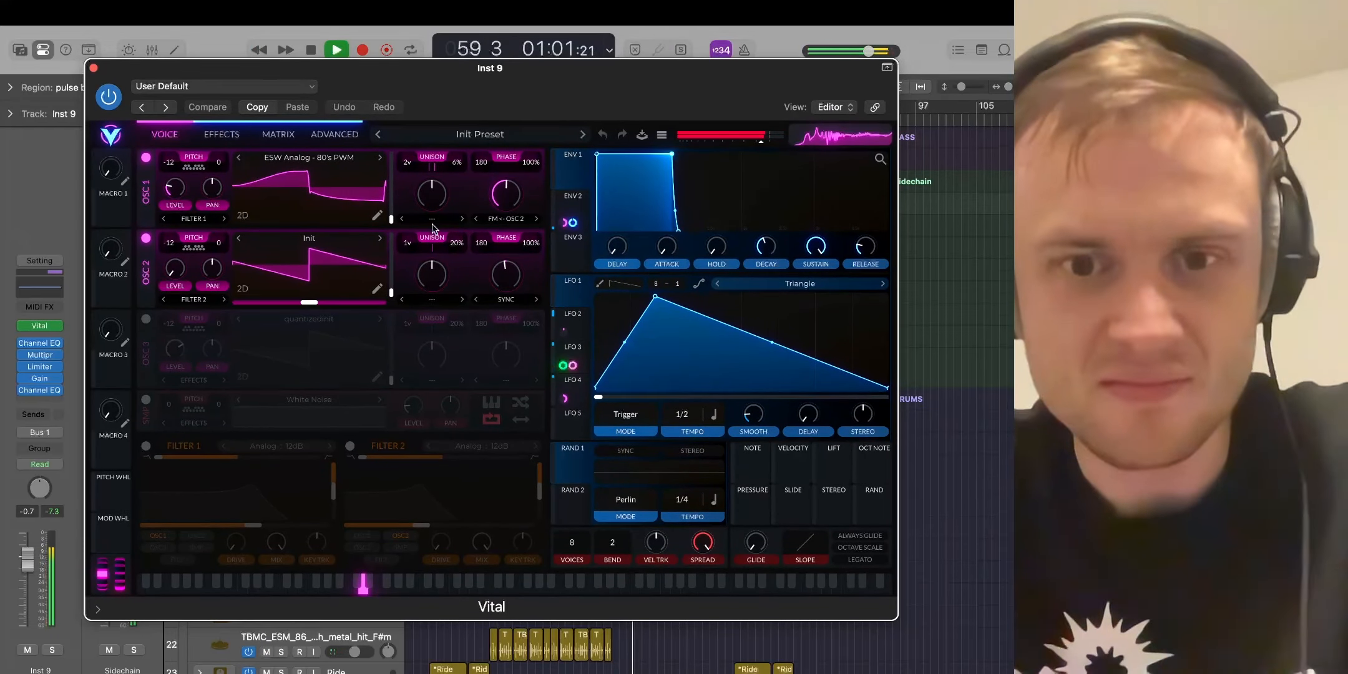
# Review the LFO 3, LFO 4 and LFO 2 shapes and the effects chain in Vital during playback
pyautogui.click(579, 354)
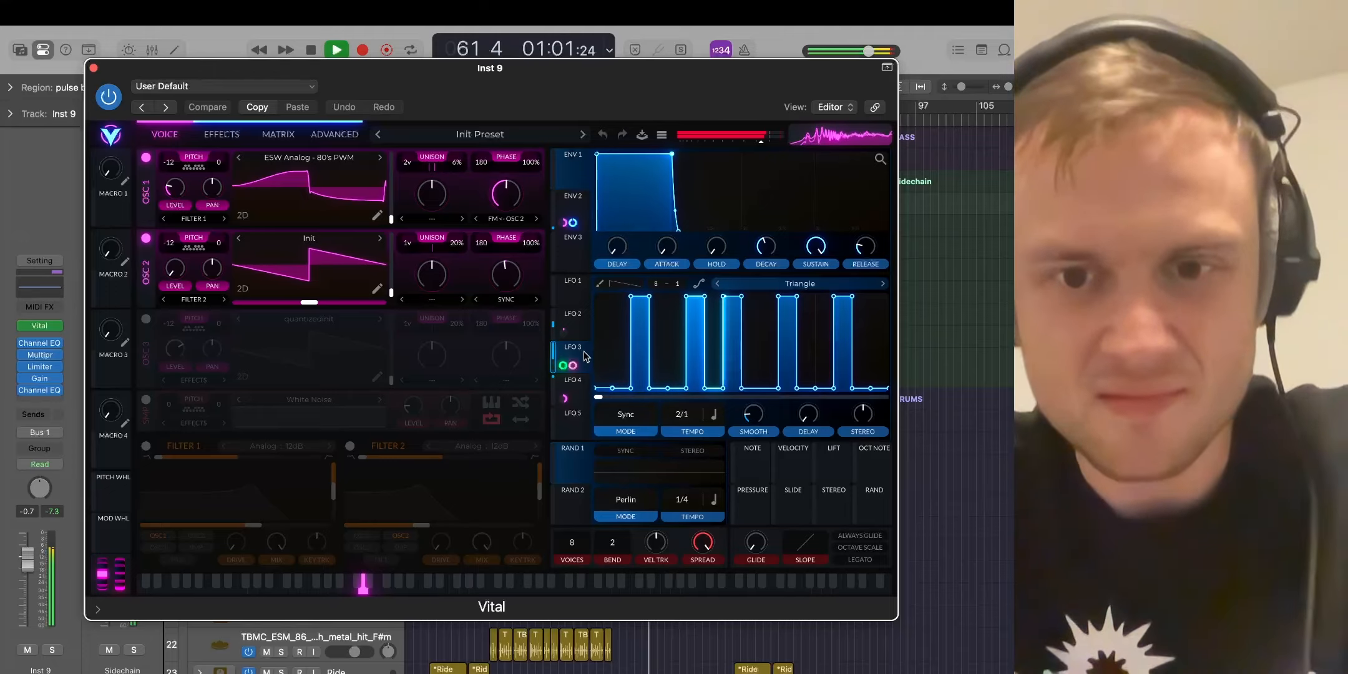
pyautogui.click(585, 393)
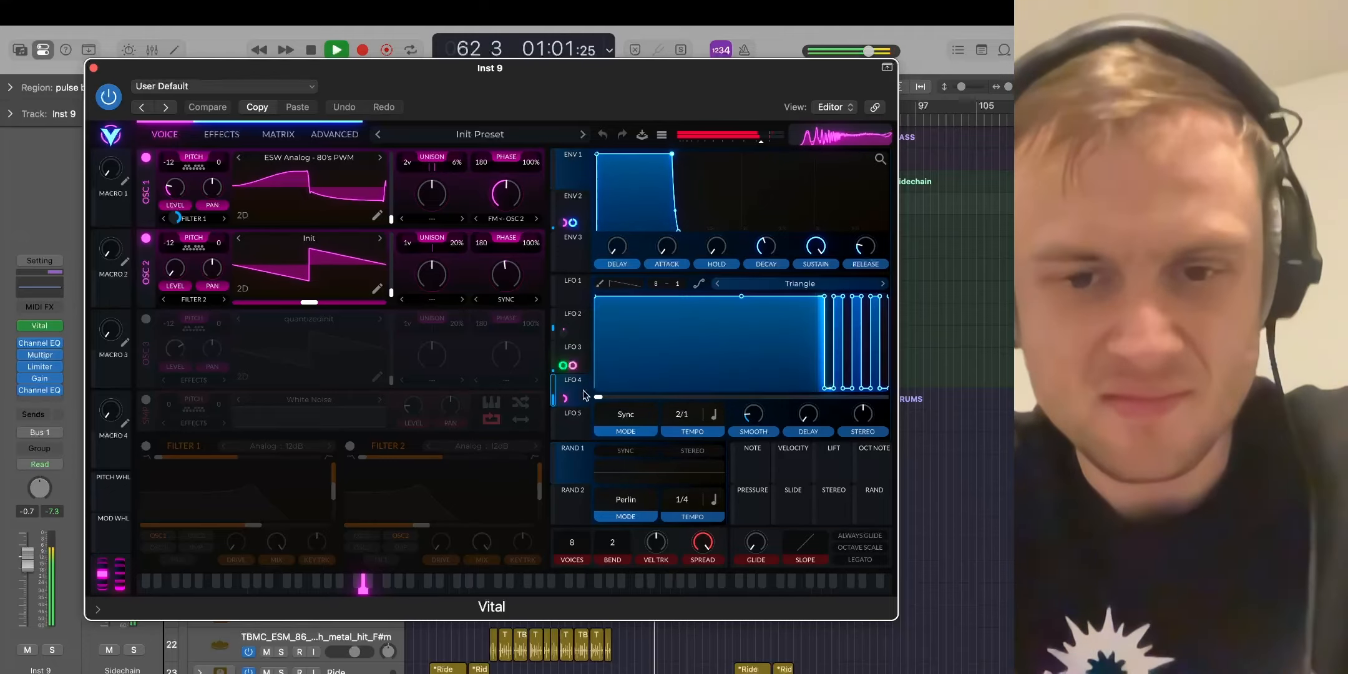
pyautogui.click(582, 331)
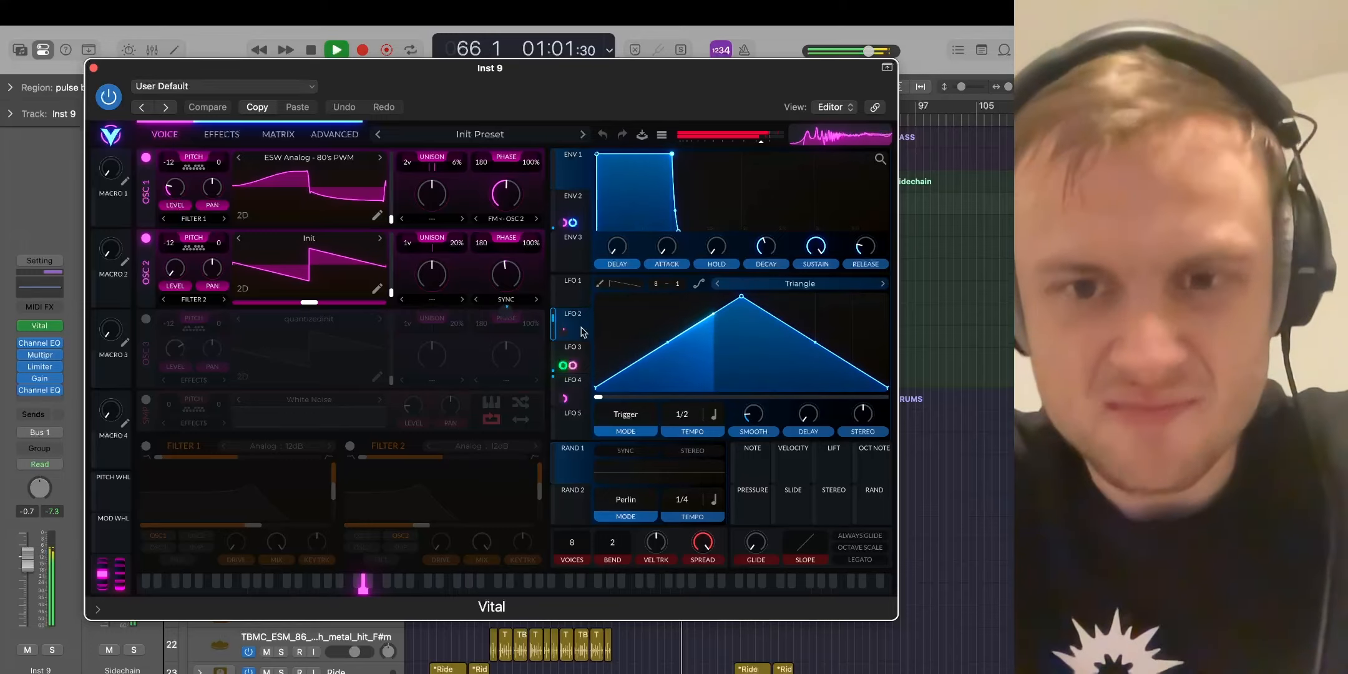
pyautogui.click(220, 132)
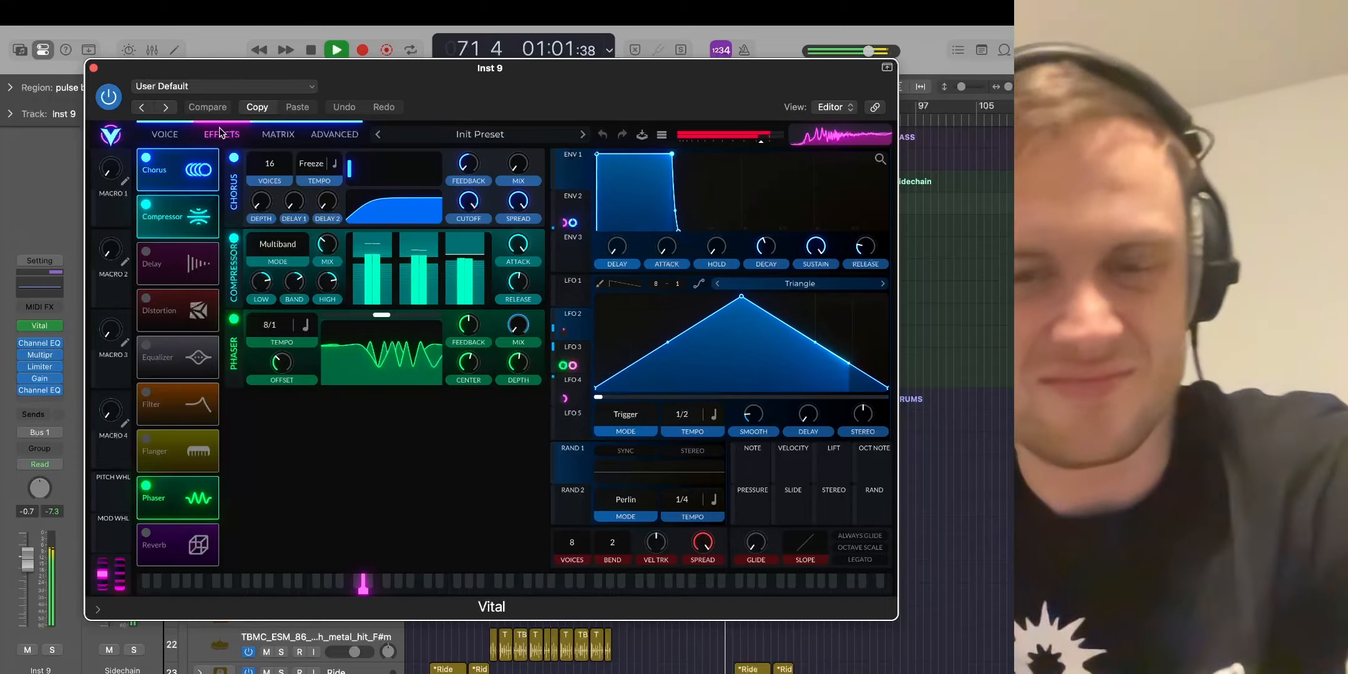
# Solo the Inst 9 track and loop its region from bar 49, playing it with Vital's oscillators in view
pyautogui.click(53, 650)
pyautogui.press('space')
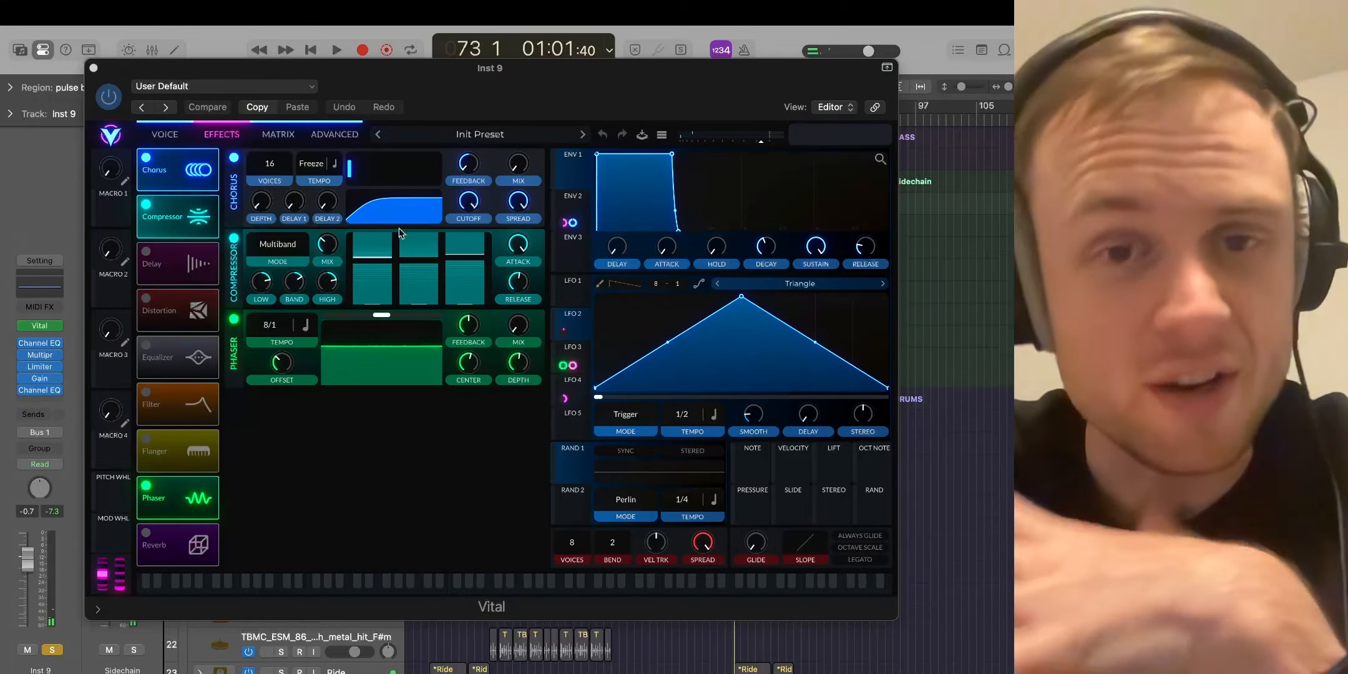
pyautogui.moveTo(460, 98)
pyautogui.mouseDown()
pyautogui.moveTo(521, 241)
pyautogui.moveTo(453, 86)
pyautogui.mouseUp()
pyautogui.click(624, 106)
pyautogui.press('space')
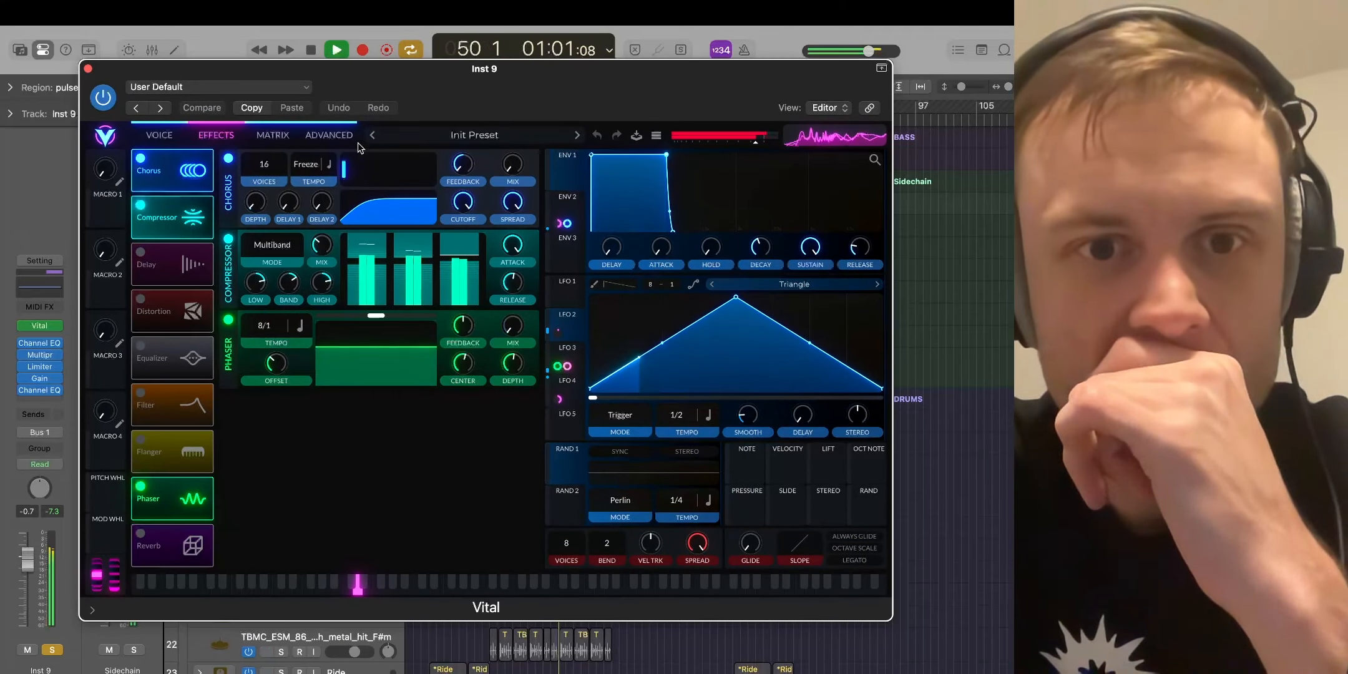
pyautogui.click(169, 135)
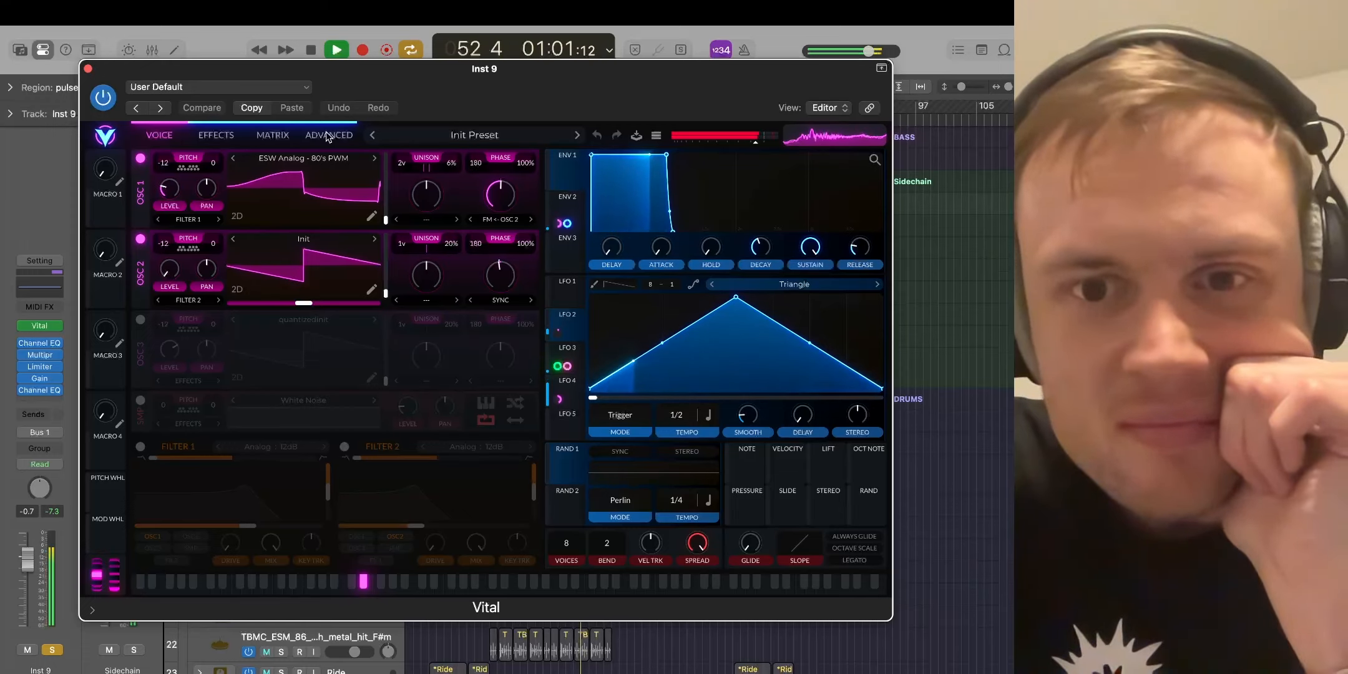
pyautogui.press('space')
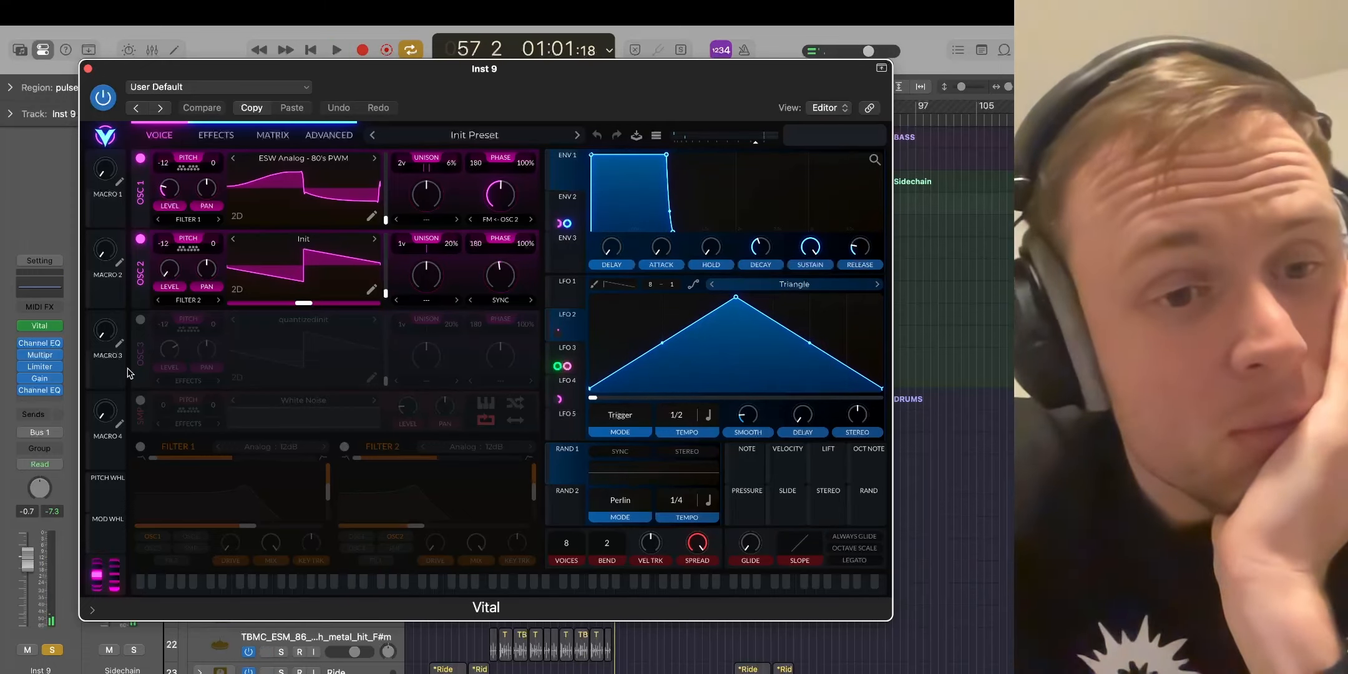
# Bypass the Limiter and Gain plug-ins on Inst 9, and switch them back on
pyautogui.click(23, 379)
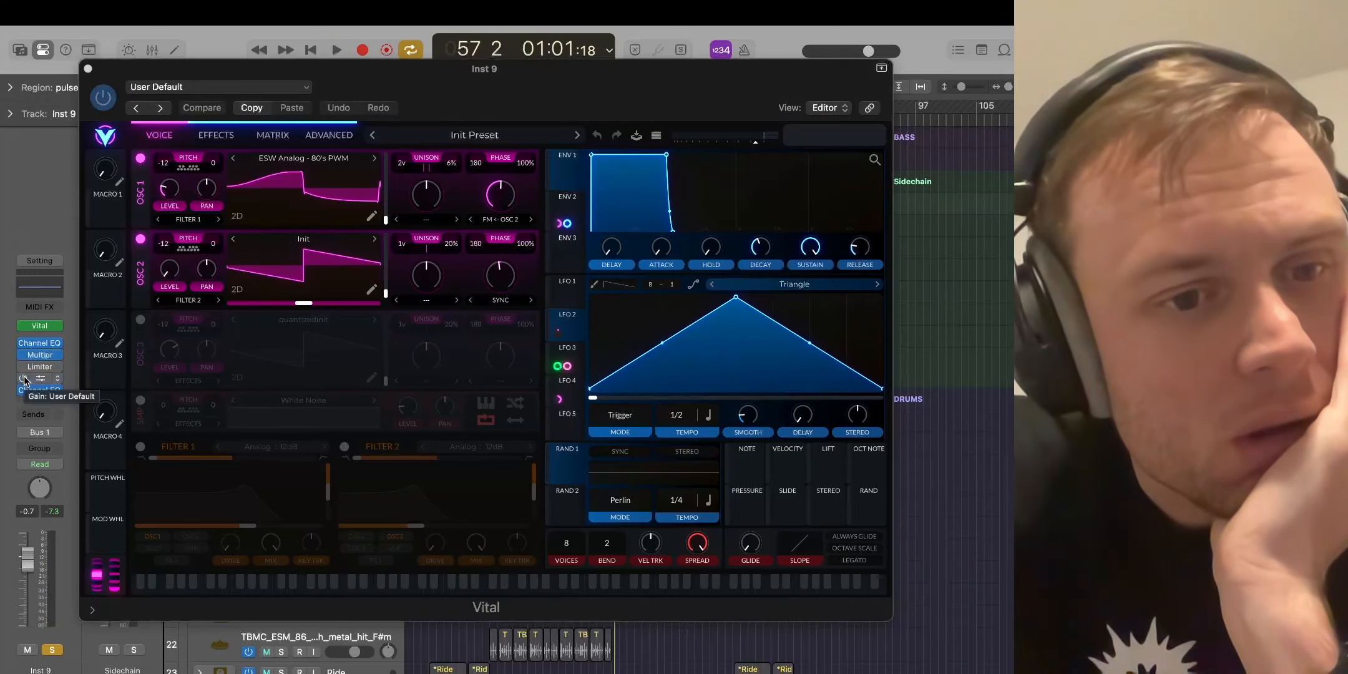
pyautogui.moveTo(397, 92); pyautogui.dragTo(407, 141)
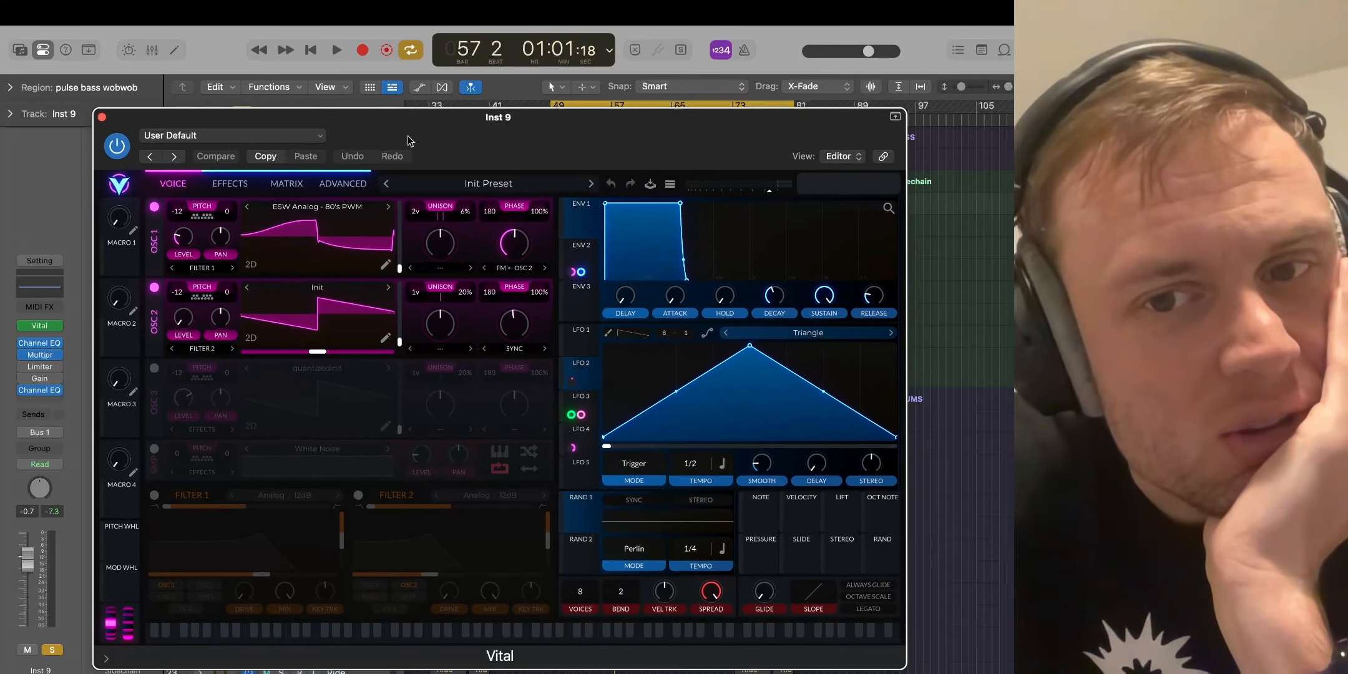
pyautogui.click(21, 372)
pyautogui.click(20, 367)
pyautogui.click(19, 367)
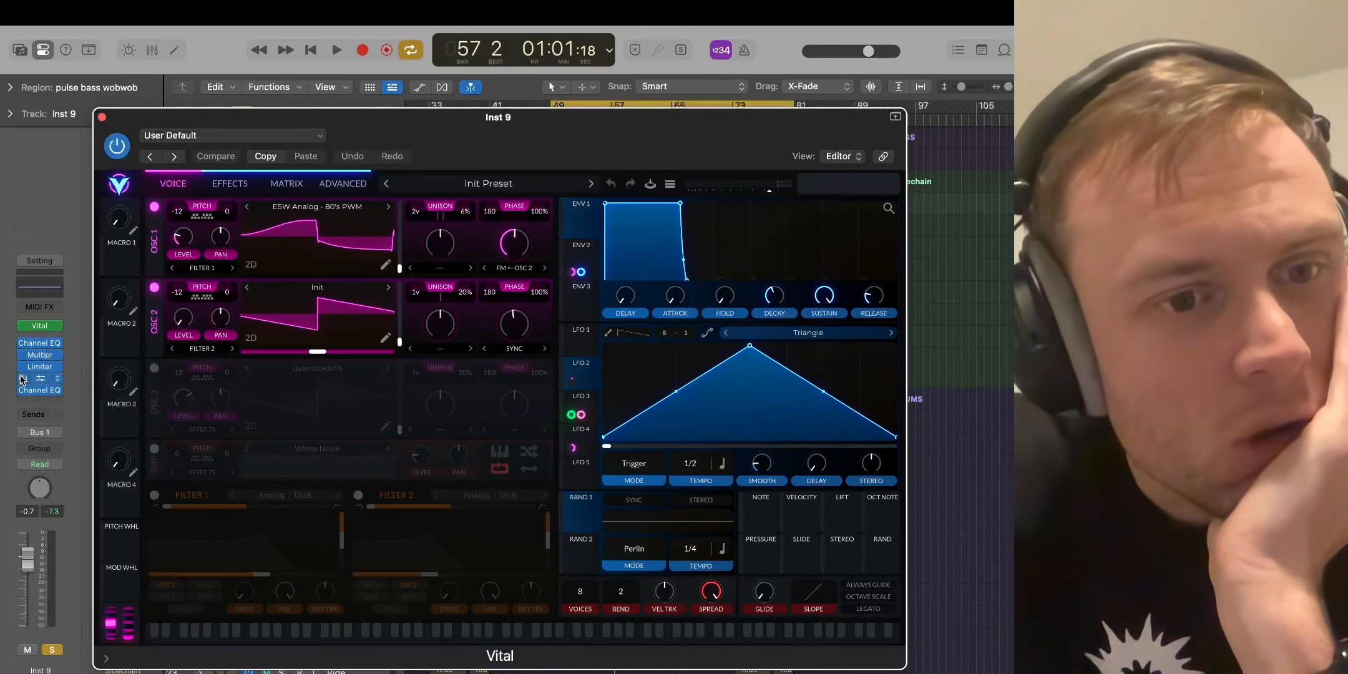
# Check the Limiter's gain reduction while the loop plays, and listen again with the track fader lowered to -7.4 dB
pyautogui.click(35, 367)
pyautogui.press('space')
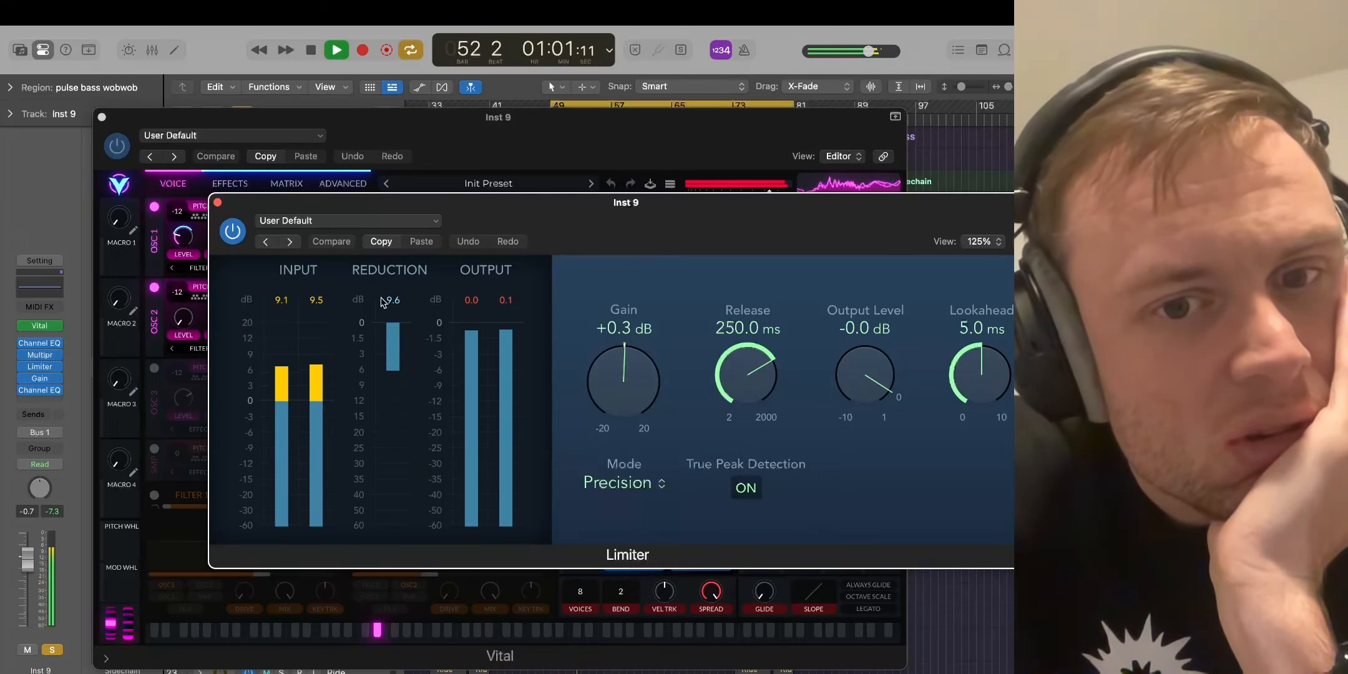
pyautogui.press('space')
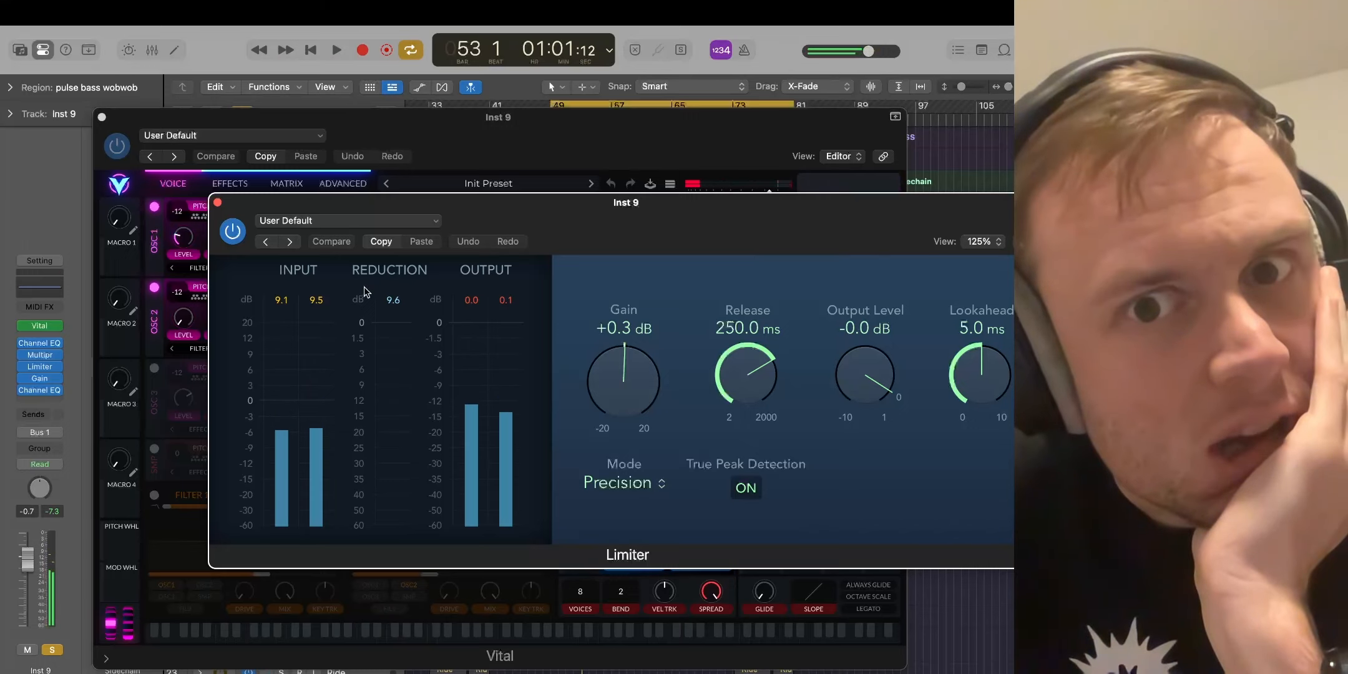
pyautogui.click(218, 203)
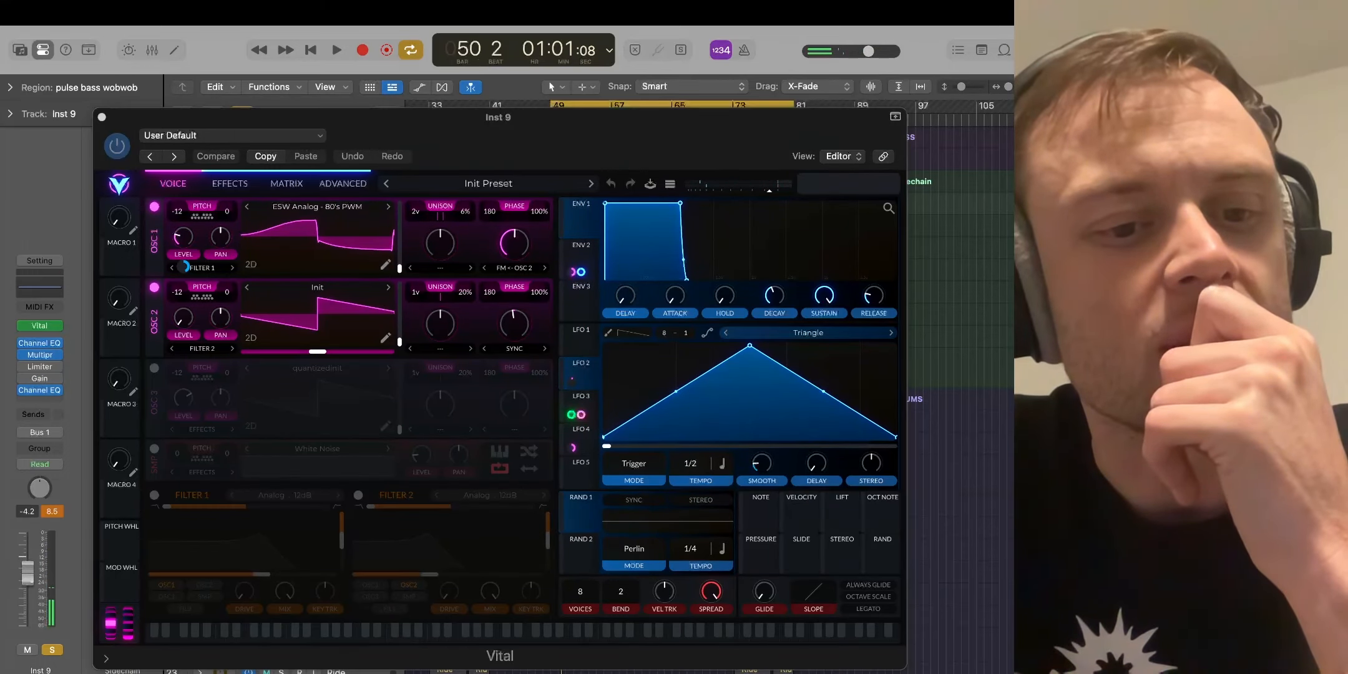
pyautogui.press('space')
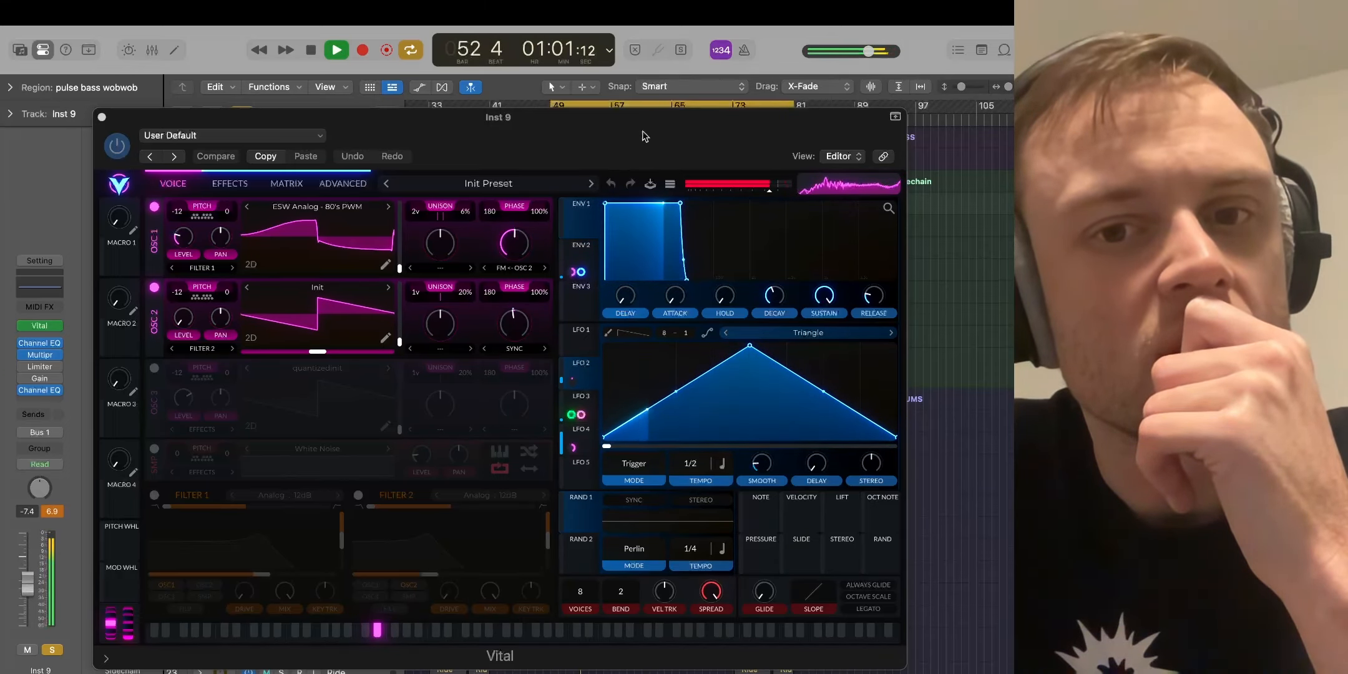
pyautogui.press('space')
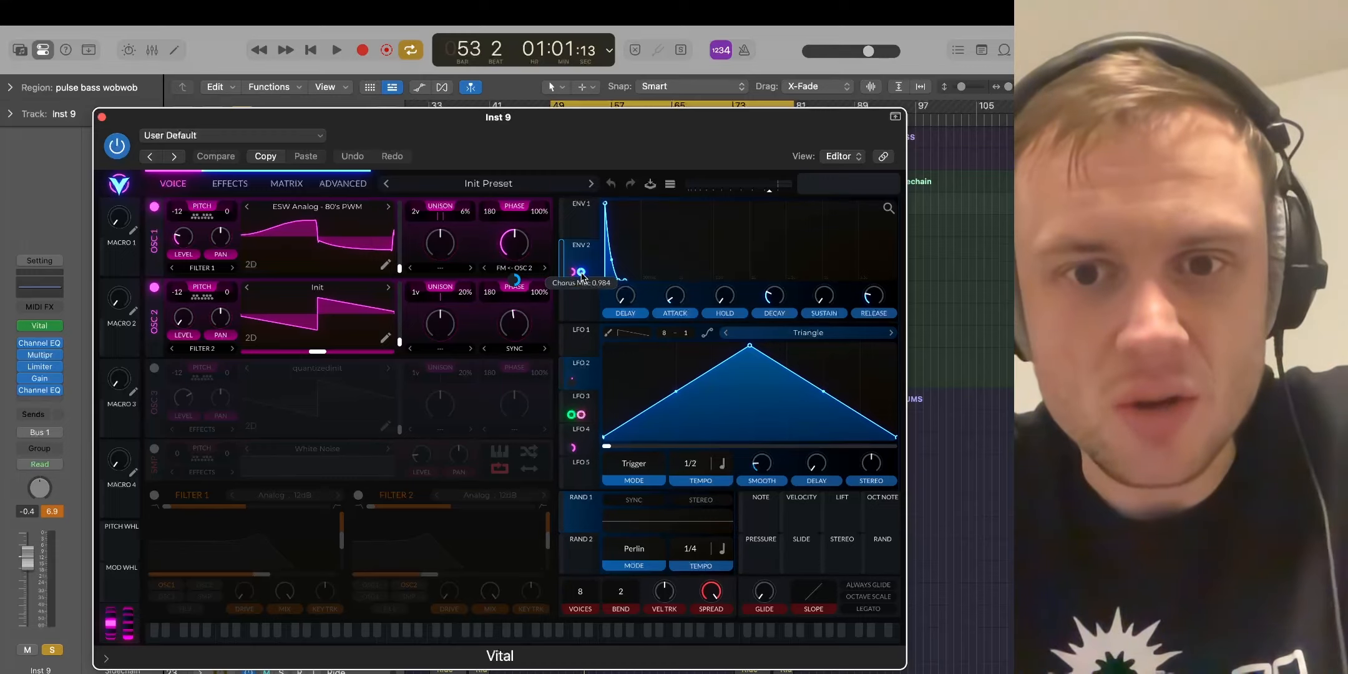
# Bypass the ENV 2 modulation of the Chorus mix in Vital and play the loop without it
pyautogui.click(229, 183)
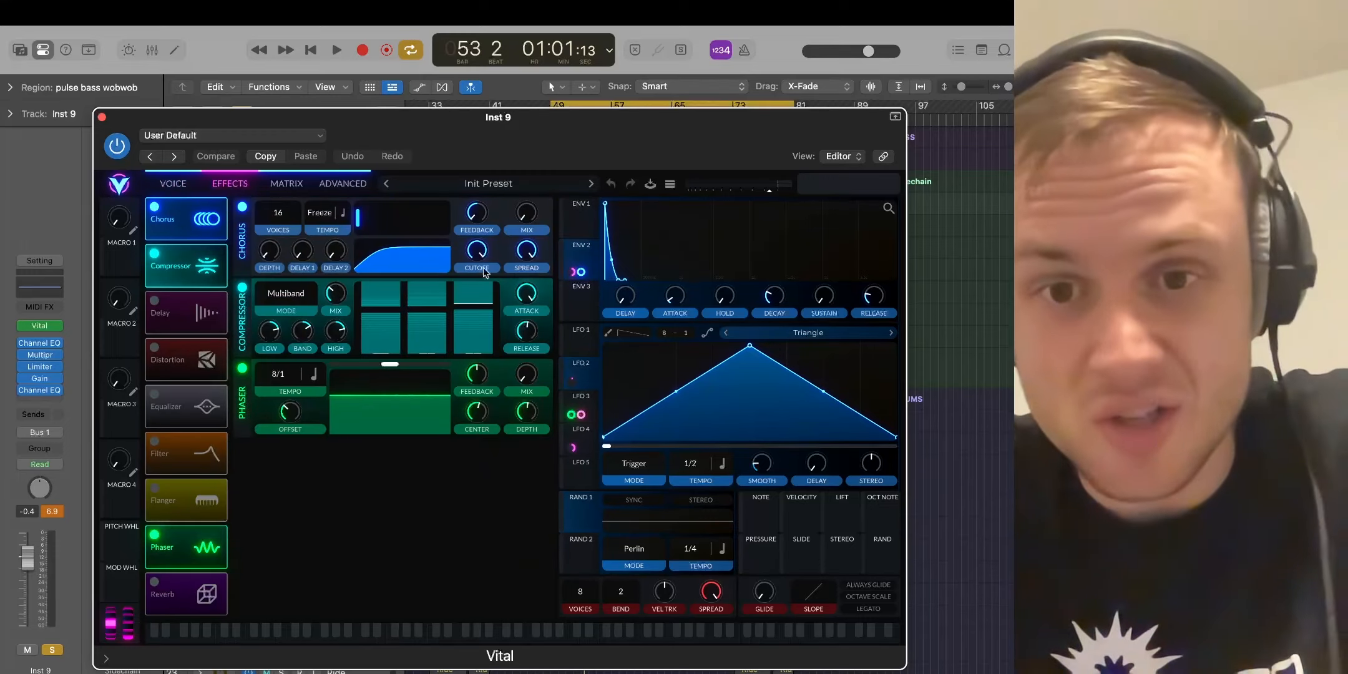
pyautogui.moveTo(583, 272)
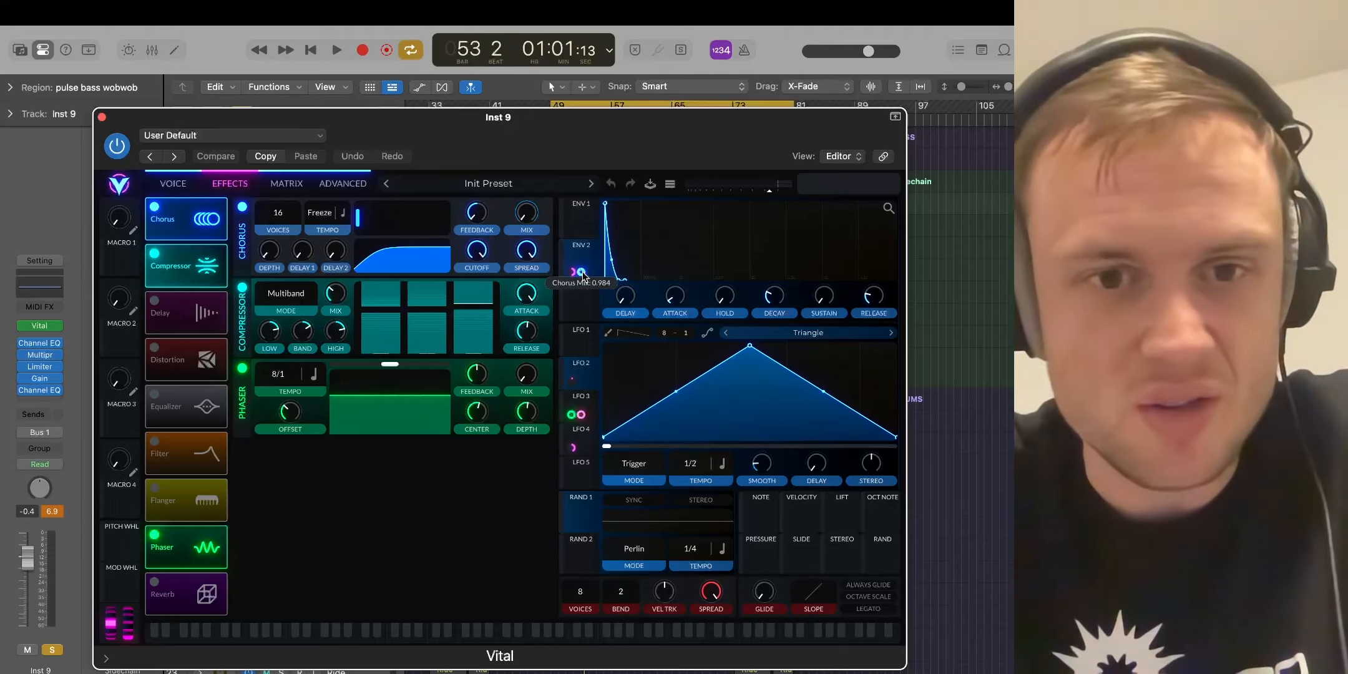
pyautogui.rightClick(583, 275)
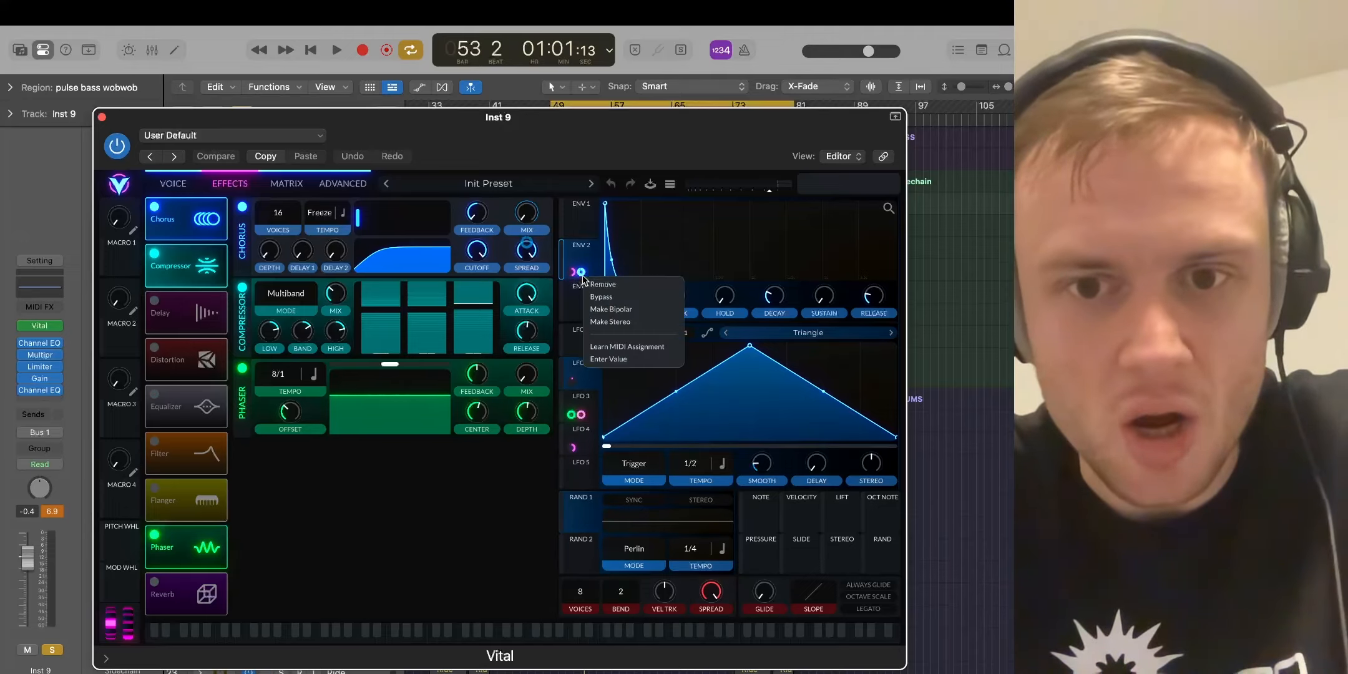
pyautogui.click(602, 285)
pyautogui.press('space')
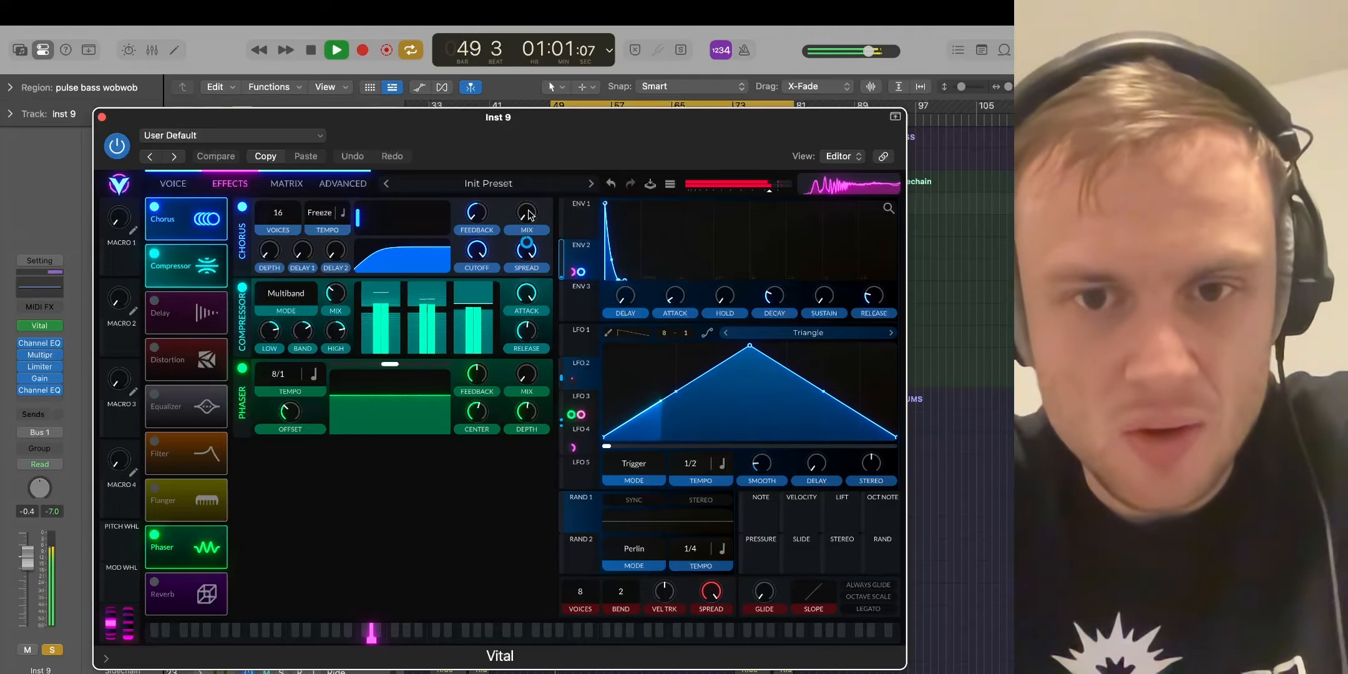
# Raise the Chorus mix by hand to about 54% while listening to the looped bass
pyautogui.moveTo(531, 212)
pyautogui.moveTo(530, 213); pyautogui.dragTo(532, 174)
pyautogui.press('space')
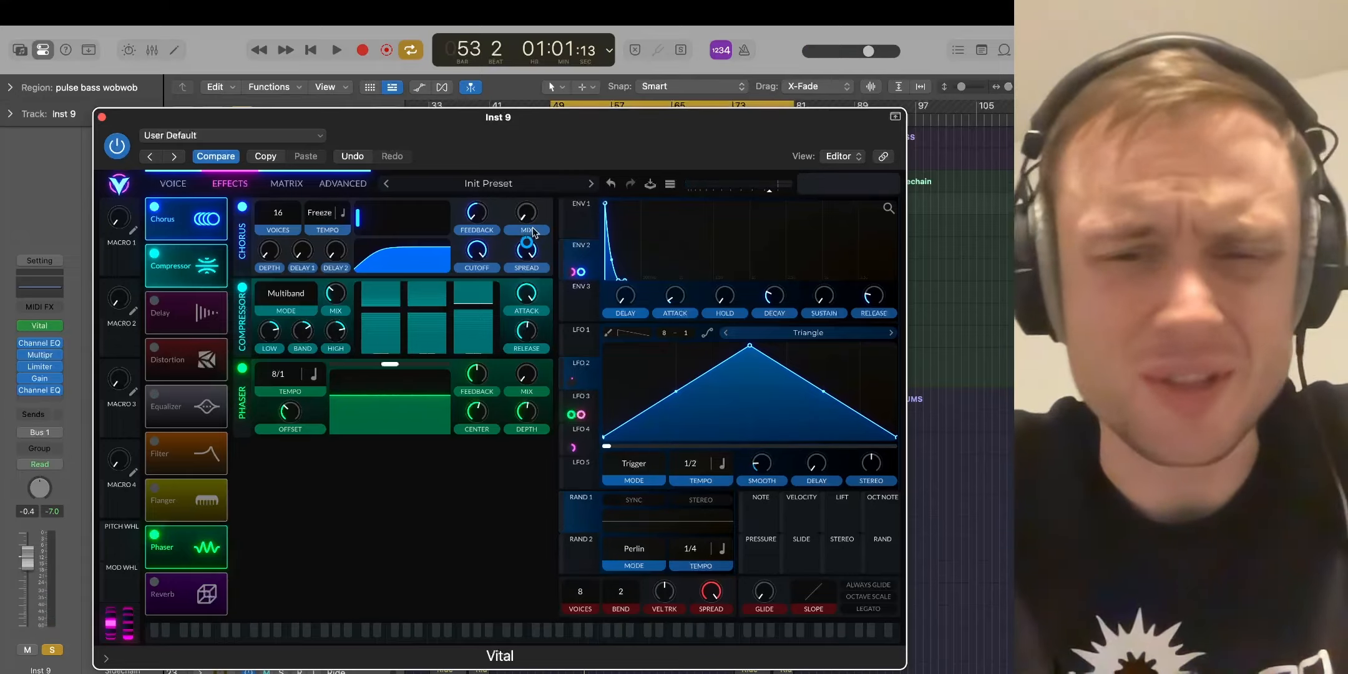
pyautogui.press('space')
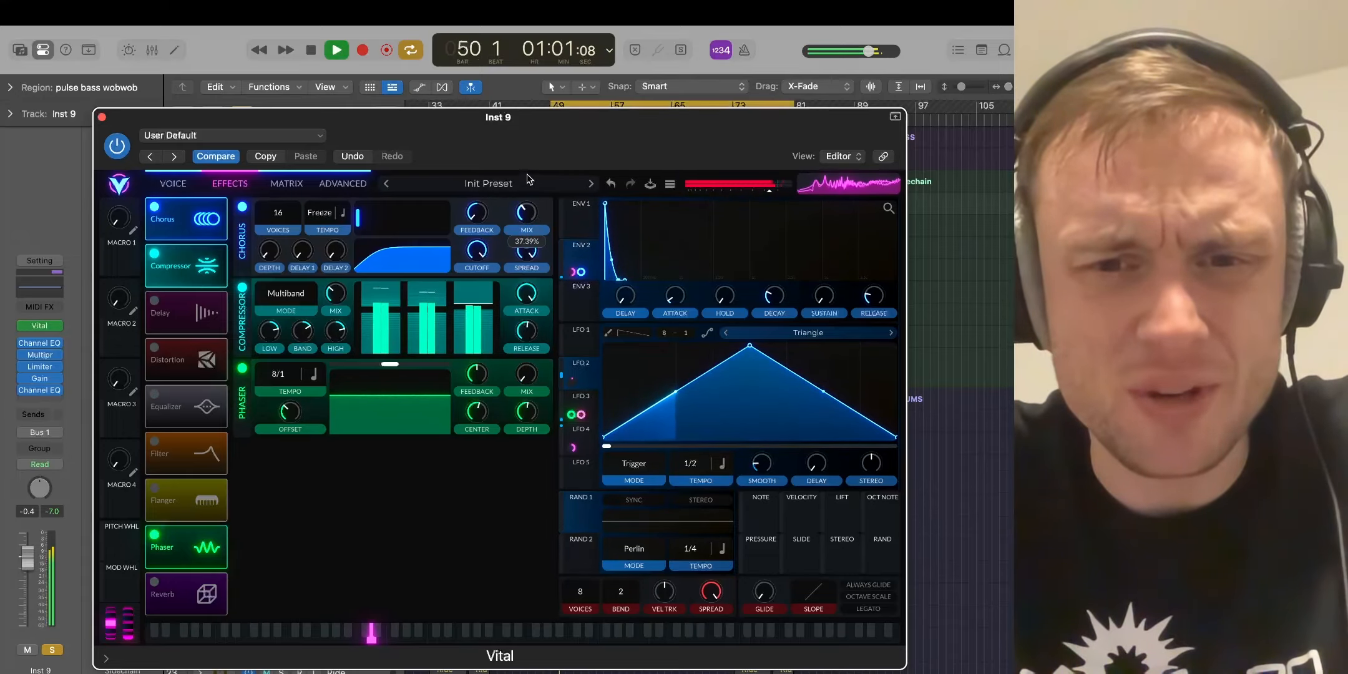
pyautogui.moveTo(528, 179); pyautogui.dragTo(526, 163)
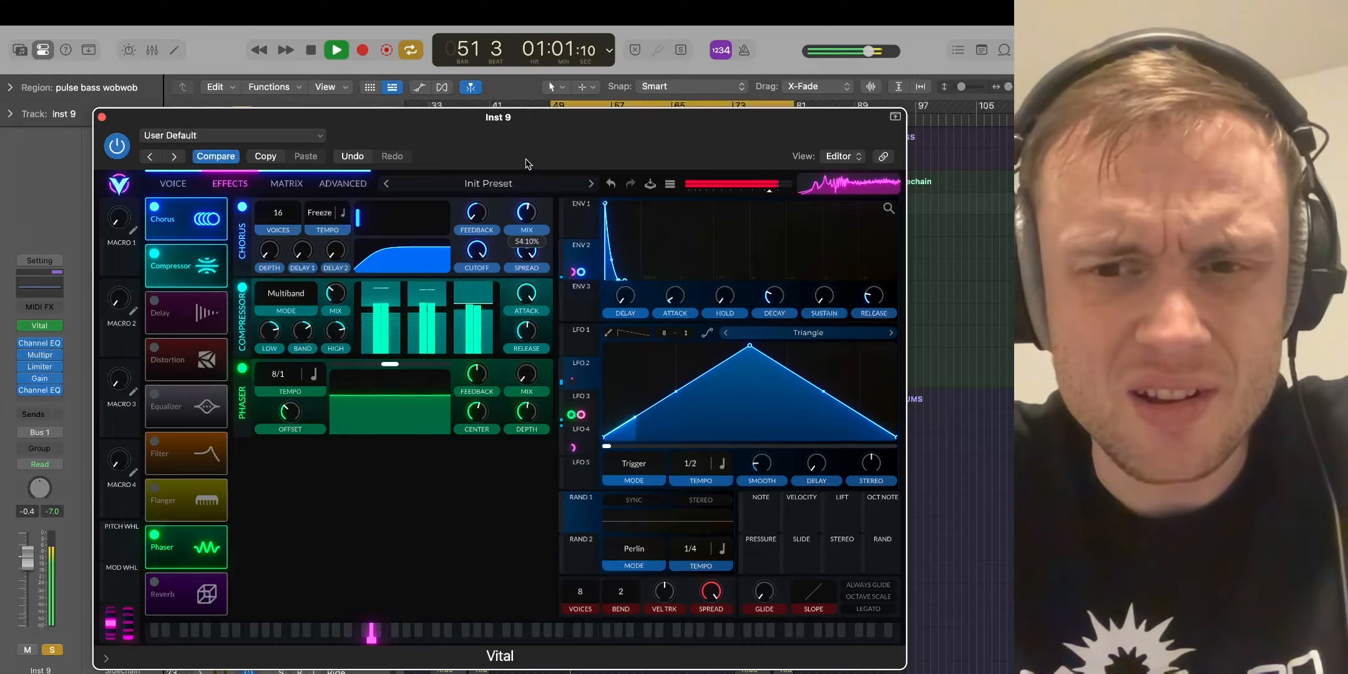
pyautogui.press('space')
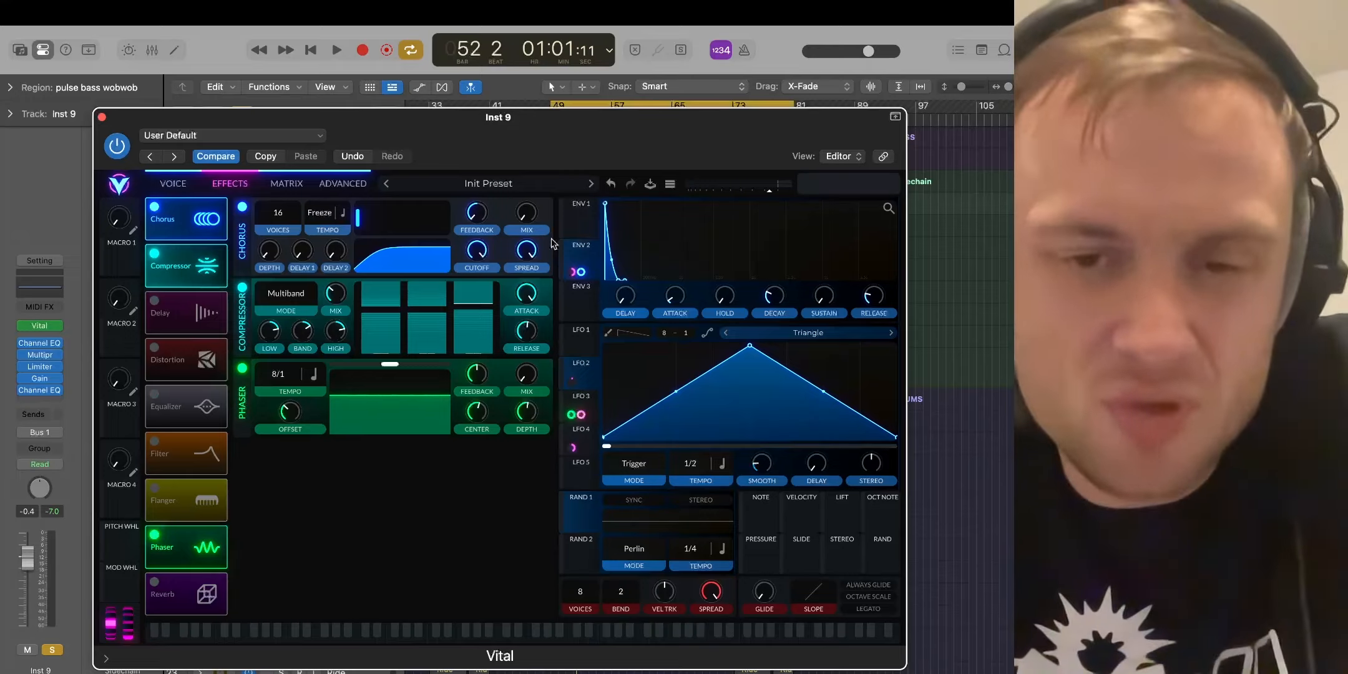
# Re-enable the ENV 2 modulation of the Chorus mix, play the loop, and return to Vital's oscillator page
pyautogui.rightClick(592, 275)
pyautogui.click(592, 293)
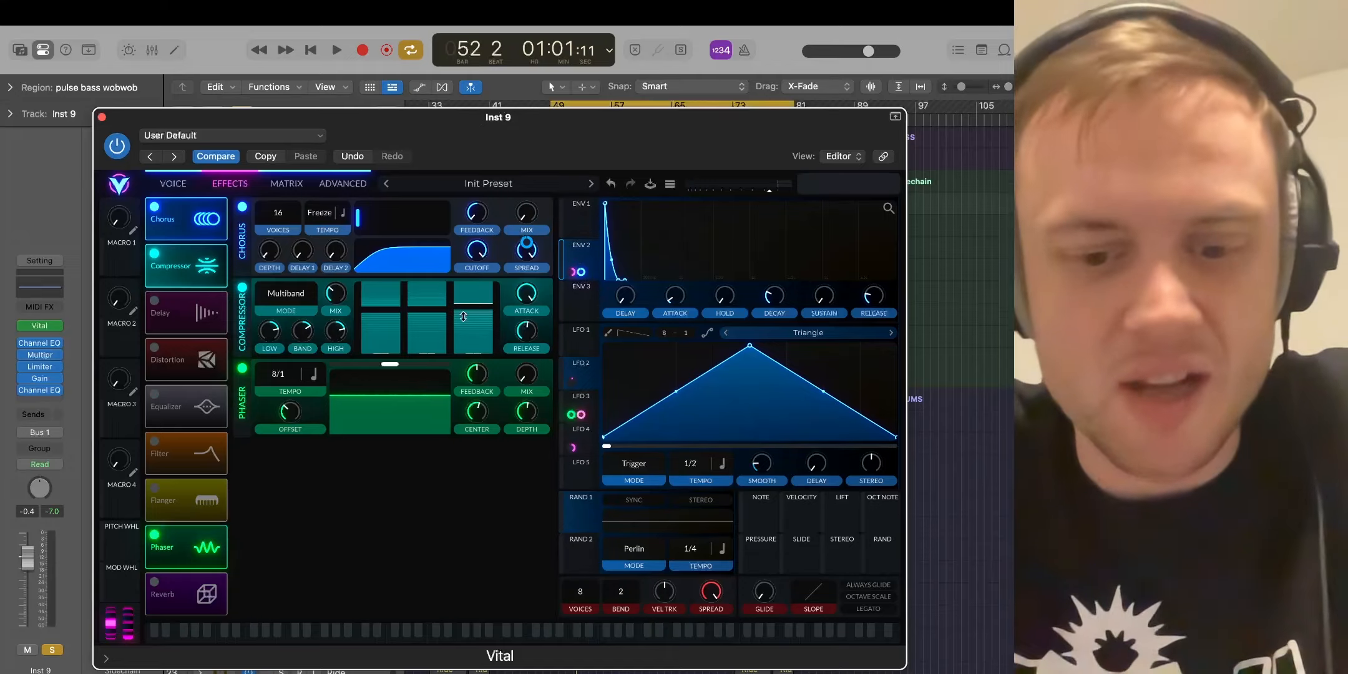
pyautogui.press('space')
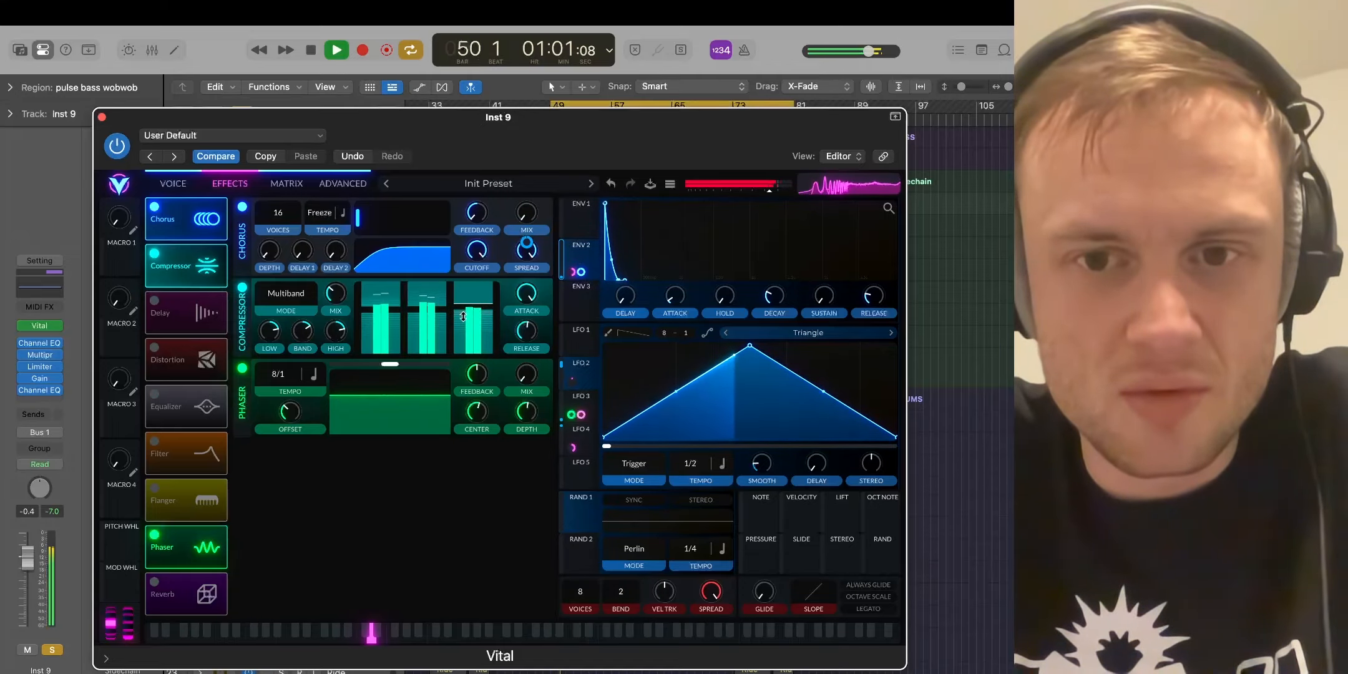
pyautogui.press('space')
pyautogui.click(183, 180)
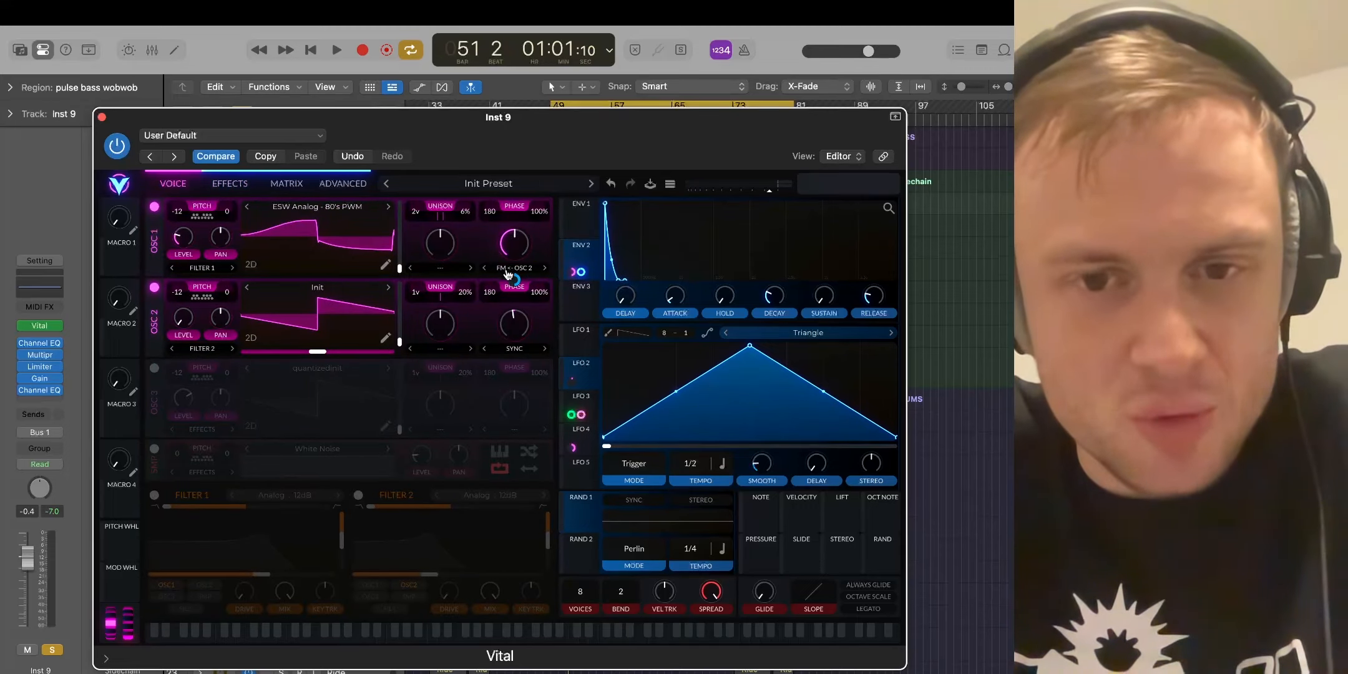
# Play the looped bass, bypass the Limiter and Gain plug-ins on the Inst 9 channel, and lower its volume fader
pyautogui.press('space')
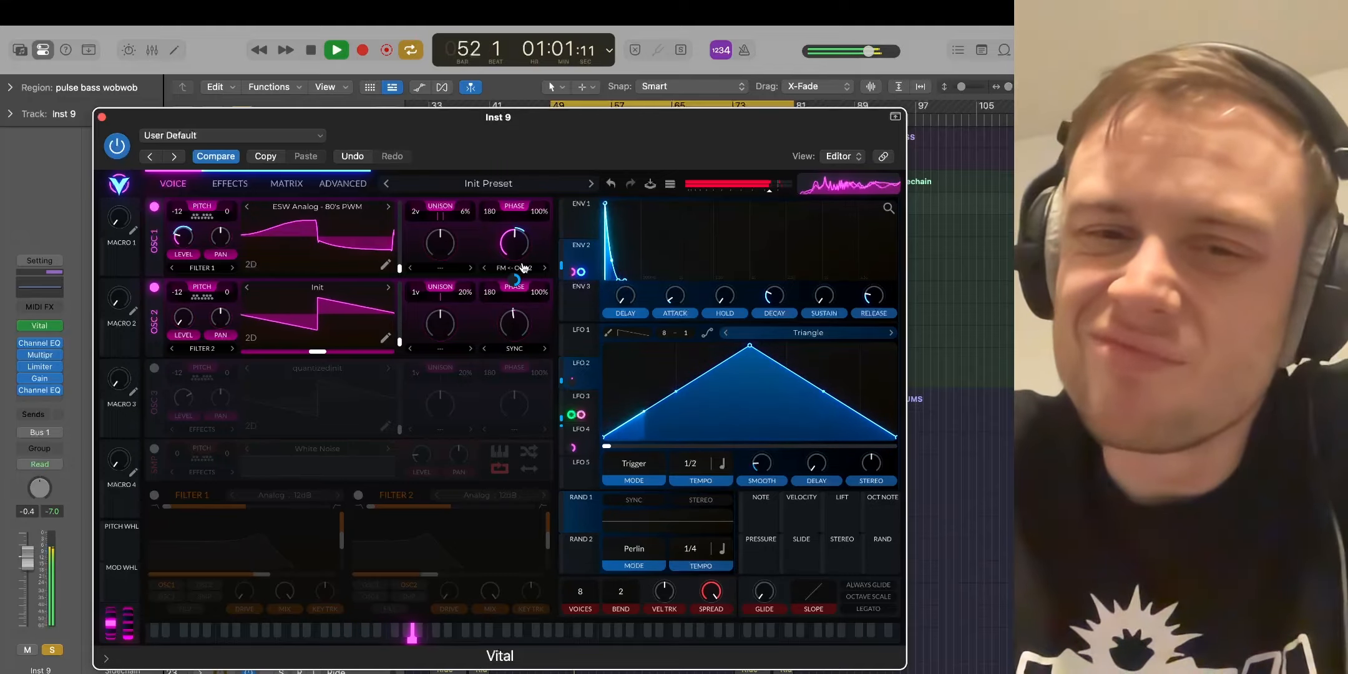
pyautogui.press('space')
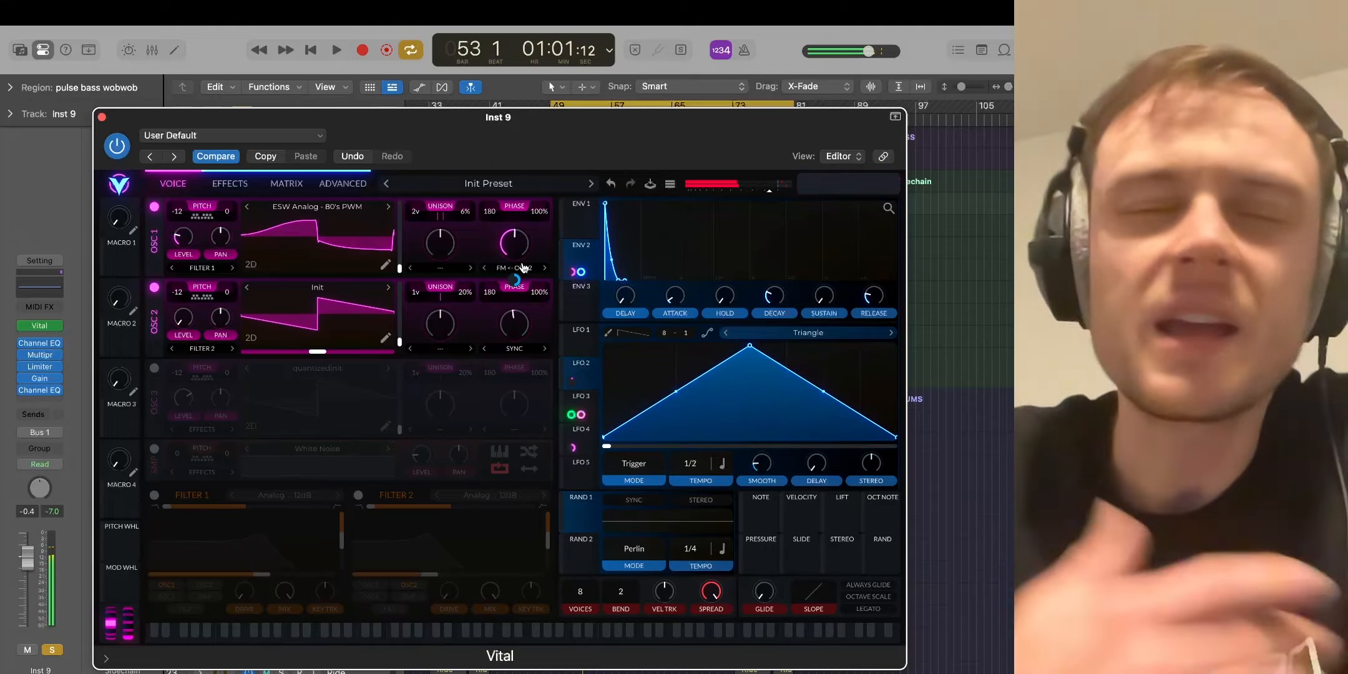
pyautogui.rightClick(20, 373)
pyautogui.click(22, 371)
pyautogui.click(23, 370)
pyautogui.moveTo(26, 557); pyautogui.dragTo(26, 618)
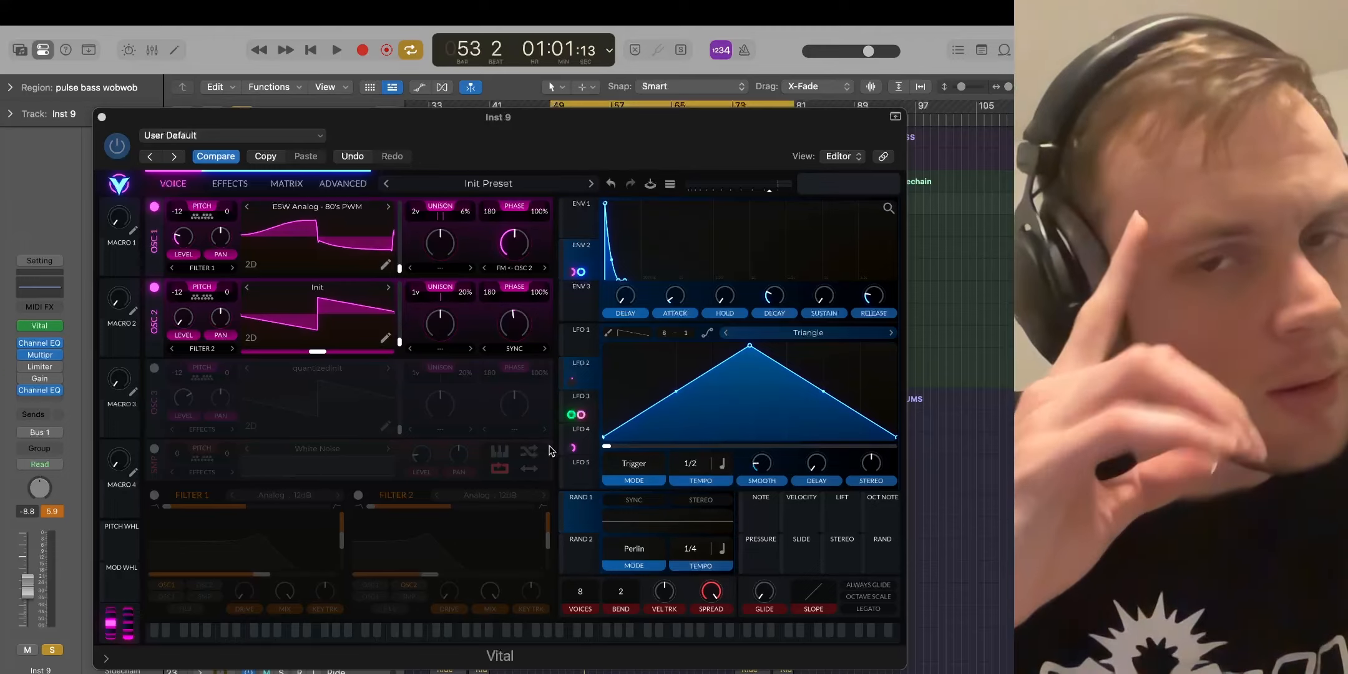
# Display LFO 3 in Vital, play the loop, and remove LFO 3's modulation of the Delay mix
pyautogui.click(593, 407)
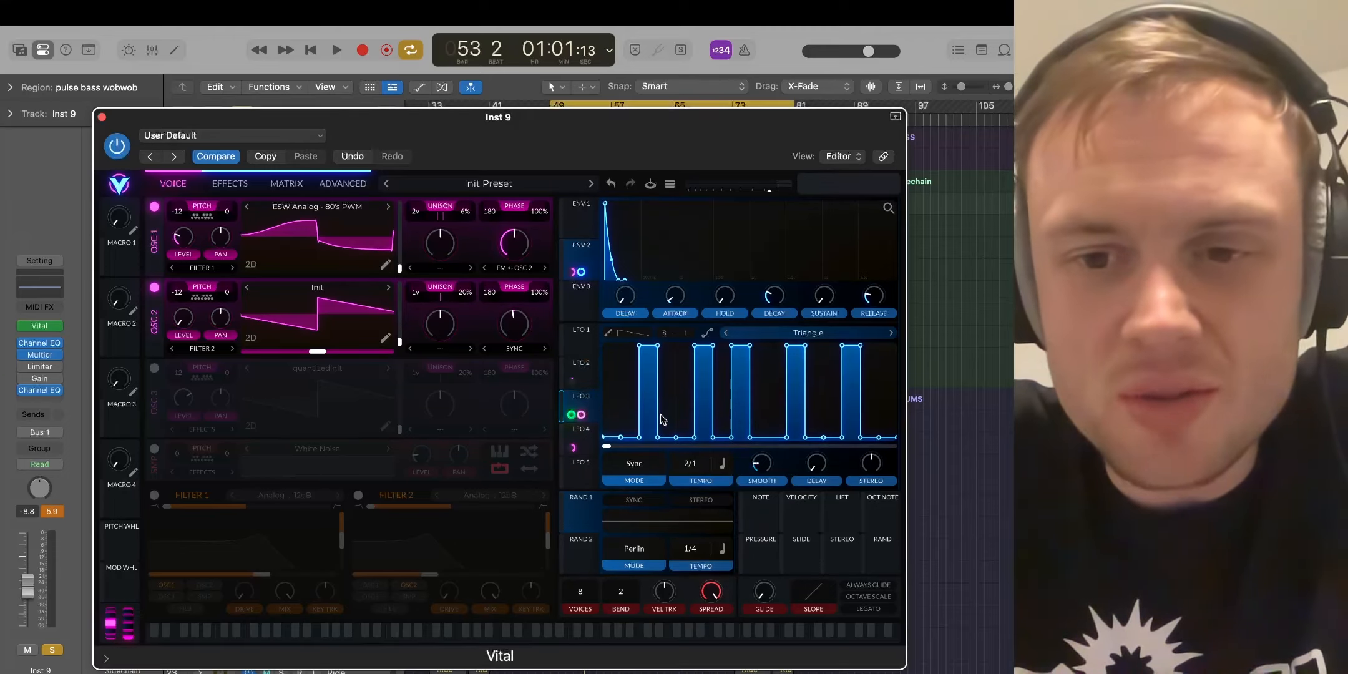
pyautogui.press('space')
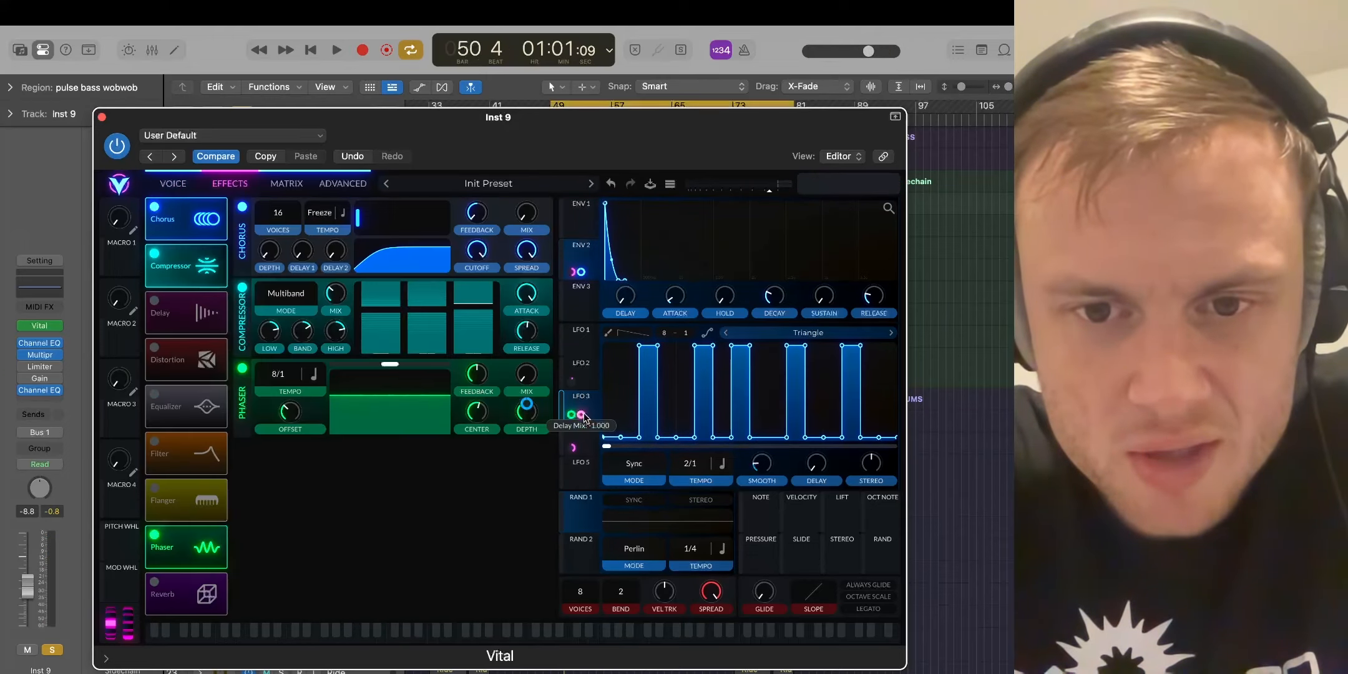
pyautogui.rightClick(584, 417)
pyautogui.click(618, 426)
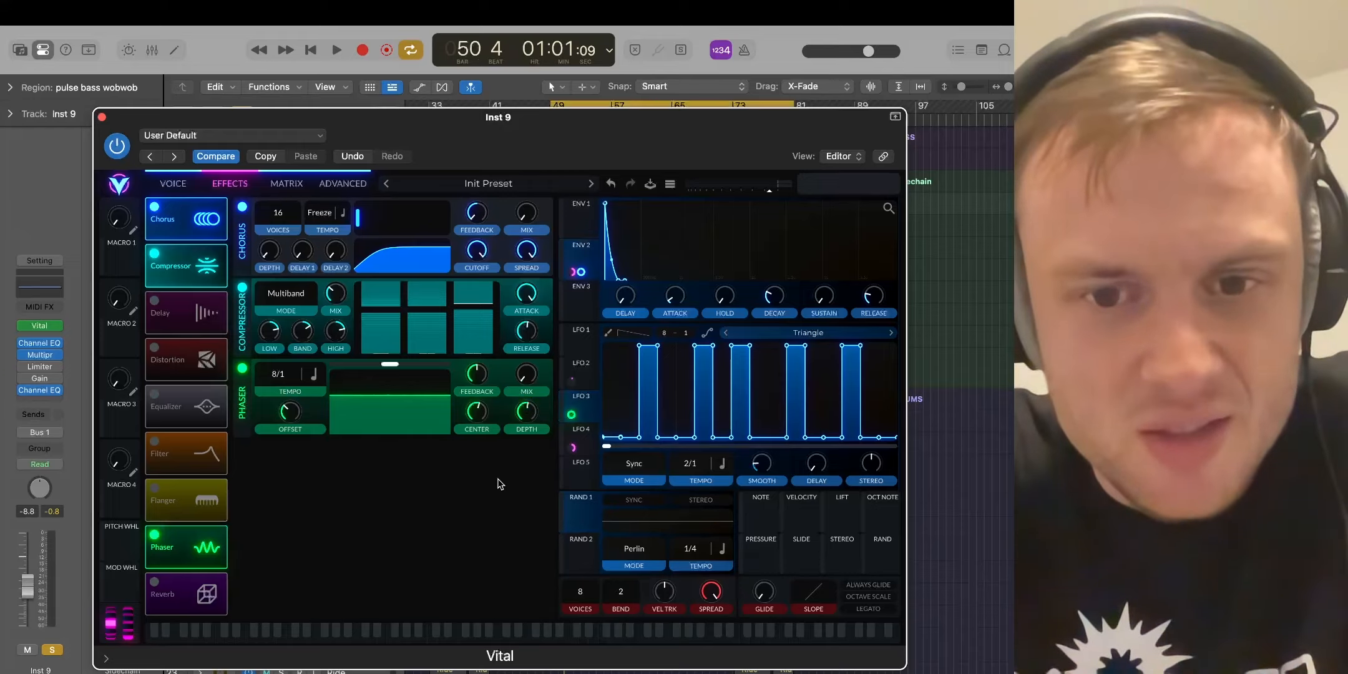
# Play the looped bass while examining the LFO-modulated Phaser on Vital's effects page
pyautogui.moveTo(537, 384)
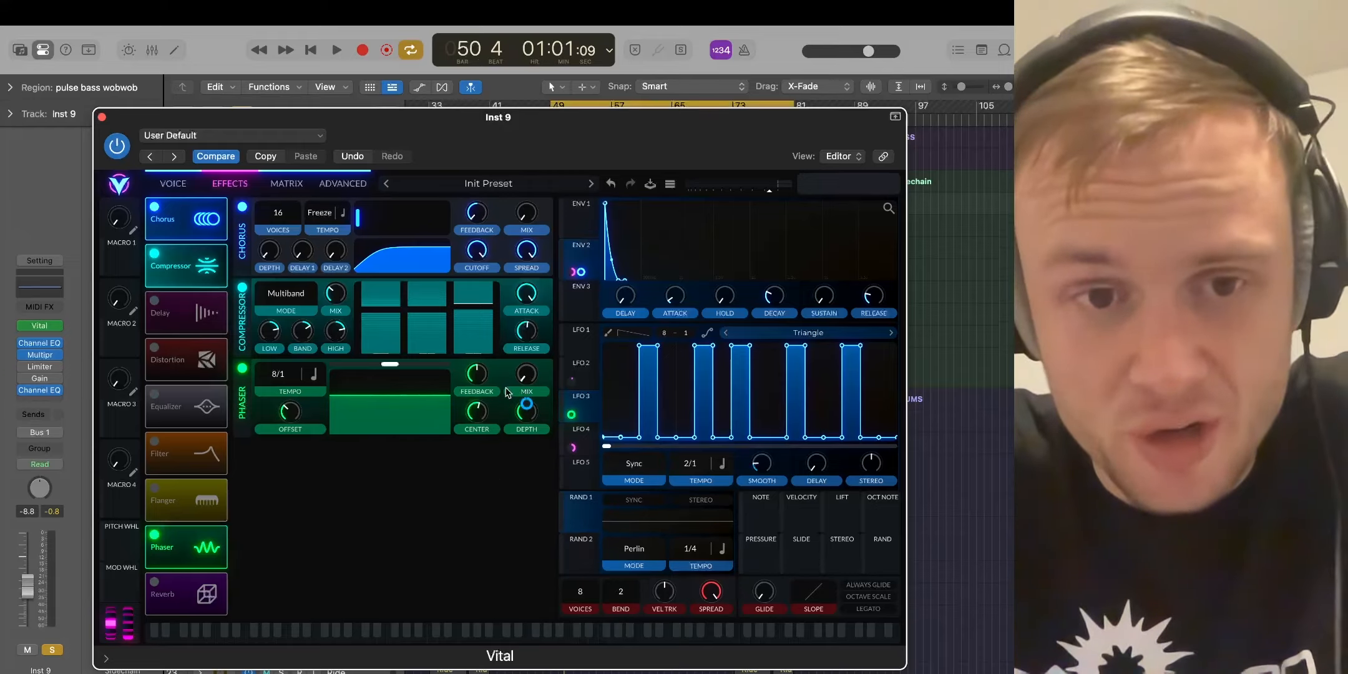
pyautogui.press('space')
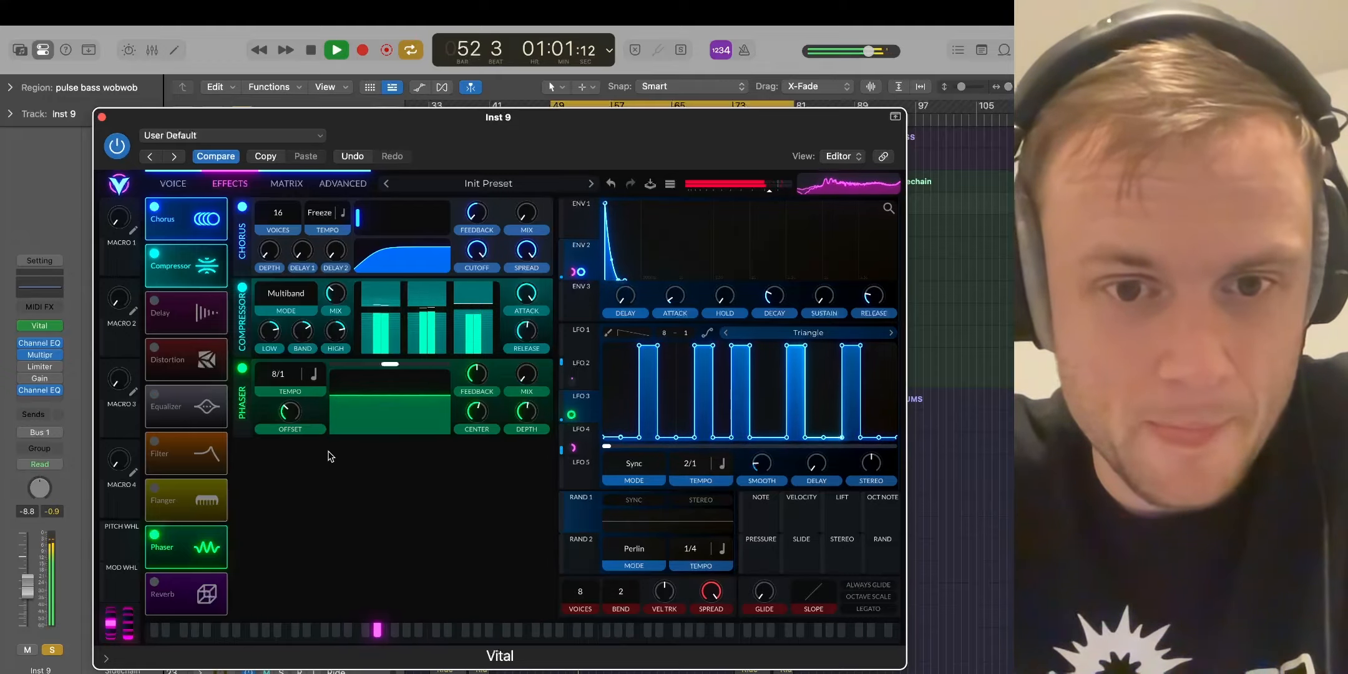
pyautogui.press('space')
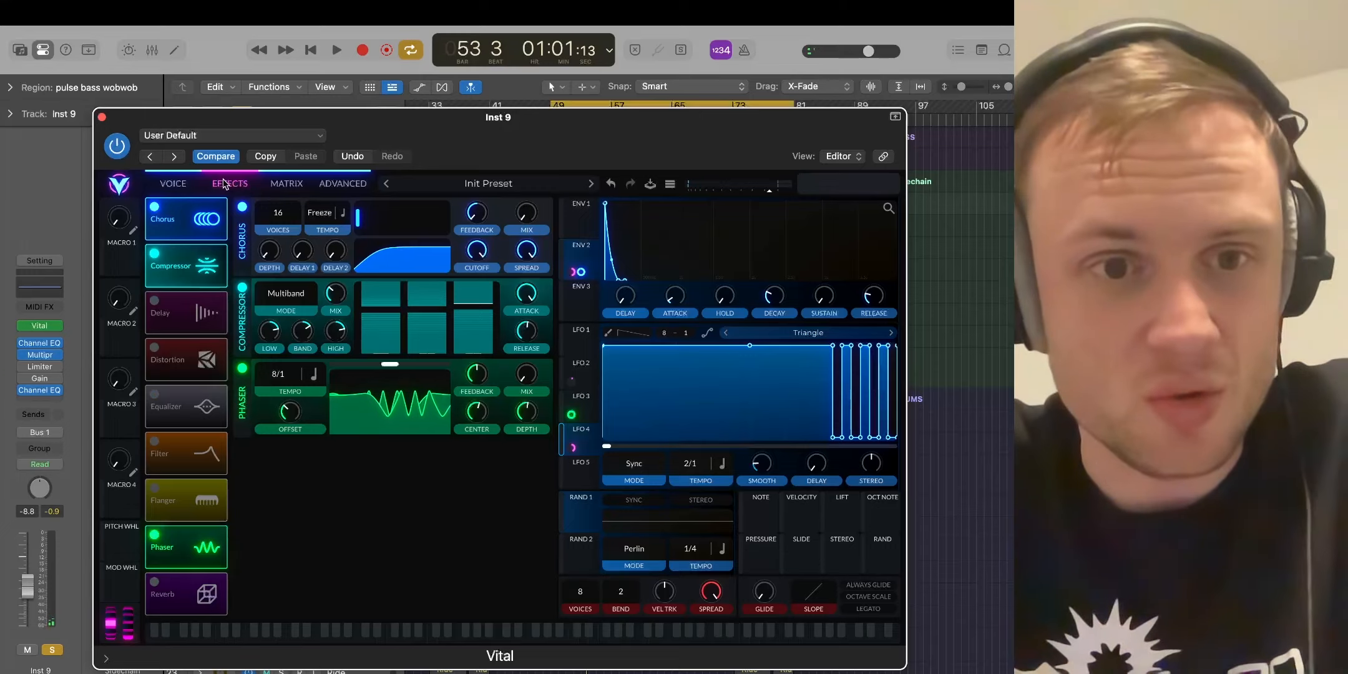
# Play the loop from Vital's oscillator page, return to the effects page, and close the Vital window
pyautogui.click(180, 187)
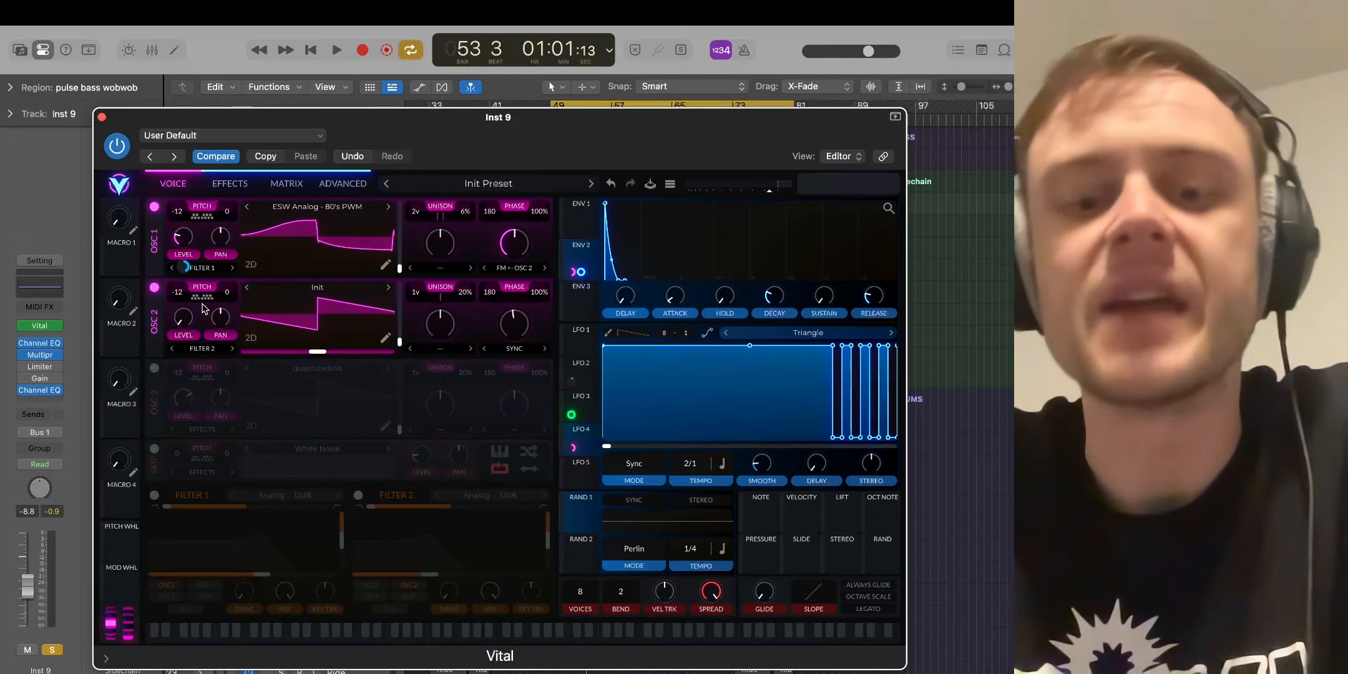
pyautogui.press('space')
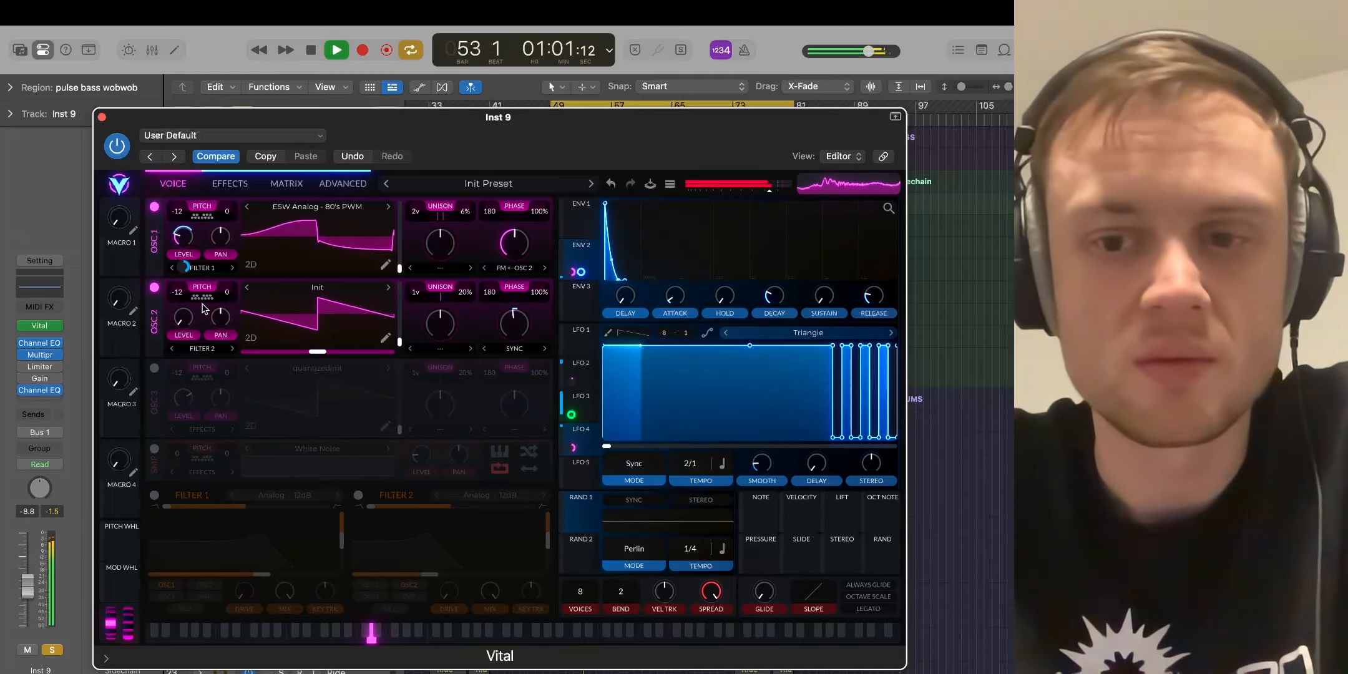
pyautogui.press('space')
pyautogui.click(229, 182)
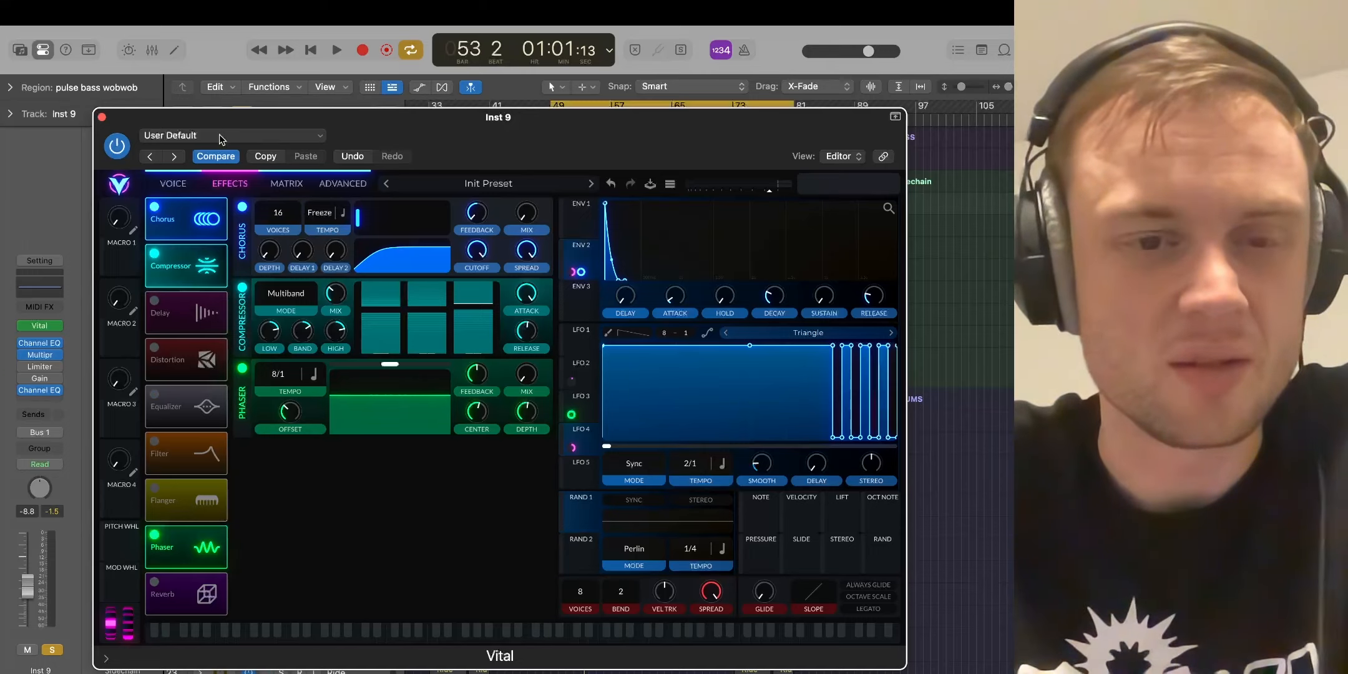
pyautogui.click(102, 117)
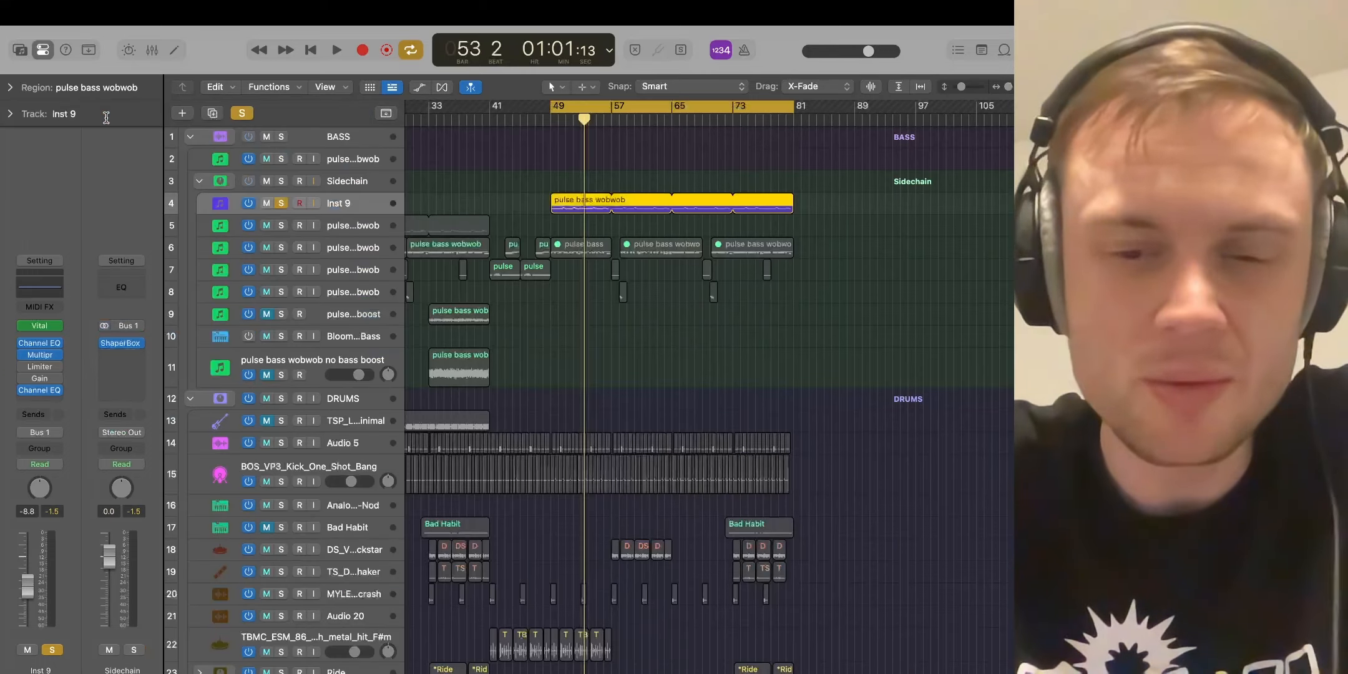
# Turn off solo on the Inst 9 track and place the playhead at bar 57
pyautogui.press('s')
pyautogui.click(617, 120)
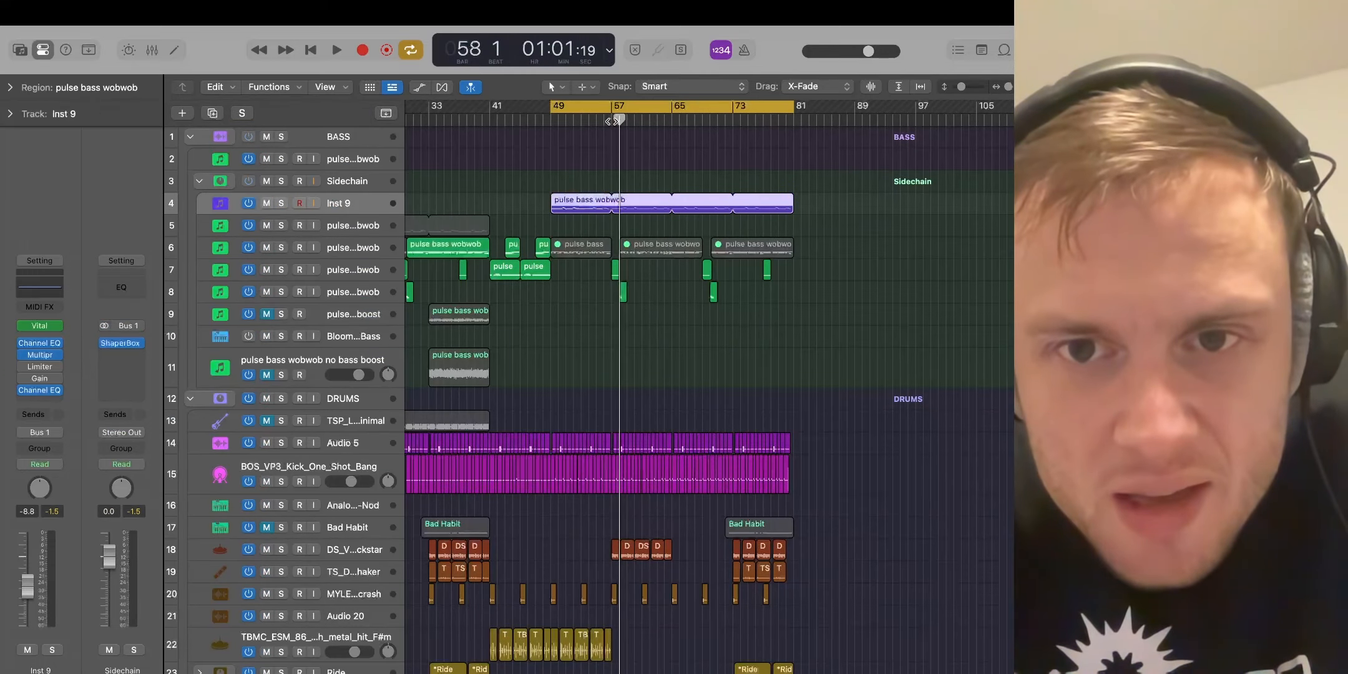
pyautogui.moveTo(616, 120); pyautogui.dragTo(611, 120)
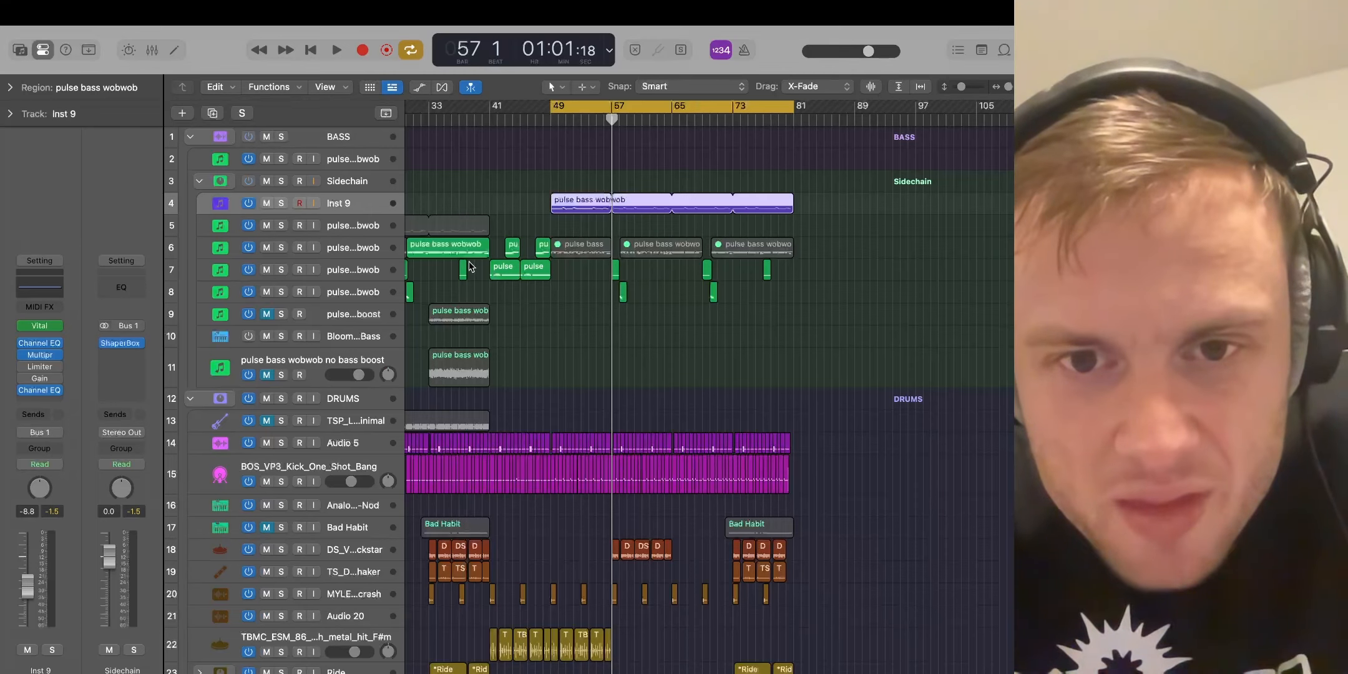
# Solo Inst 9 together with the pulse bass wobwob audio on track 7, and play them from bar 57
pyautogui.click(281, 203)
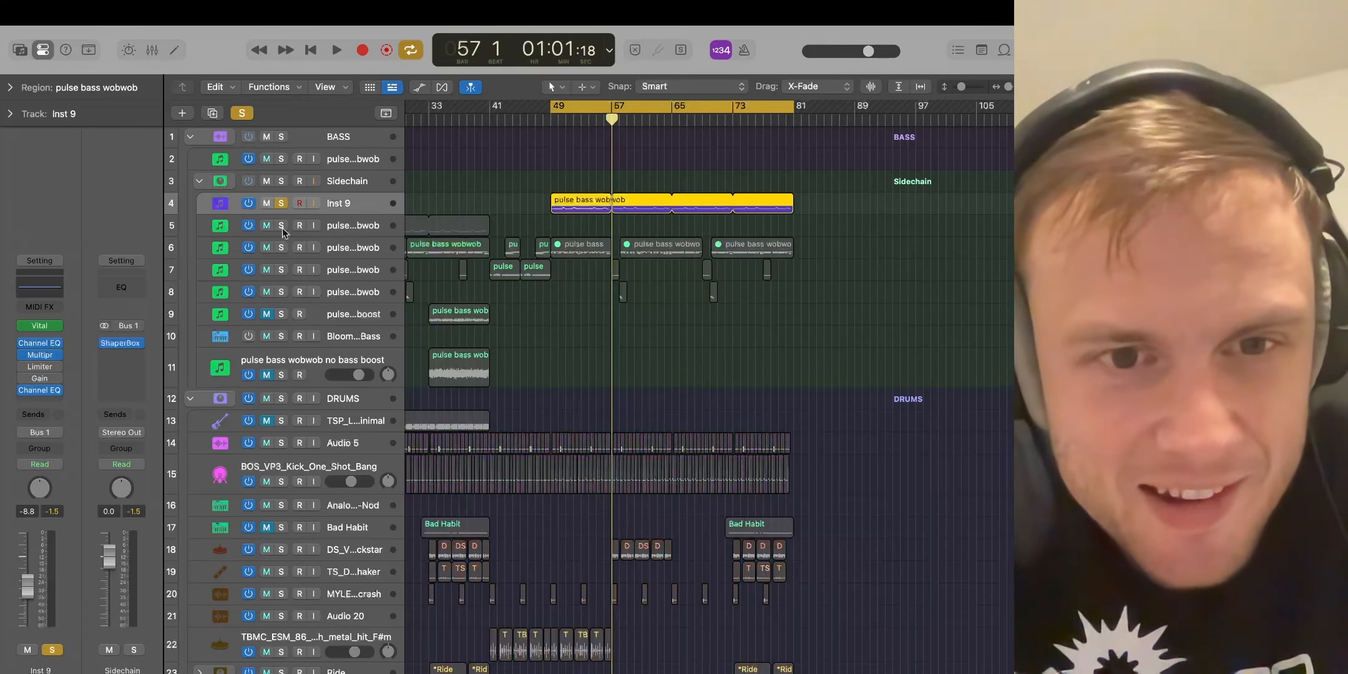
pyautogui.click(281, 269)
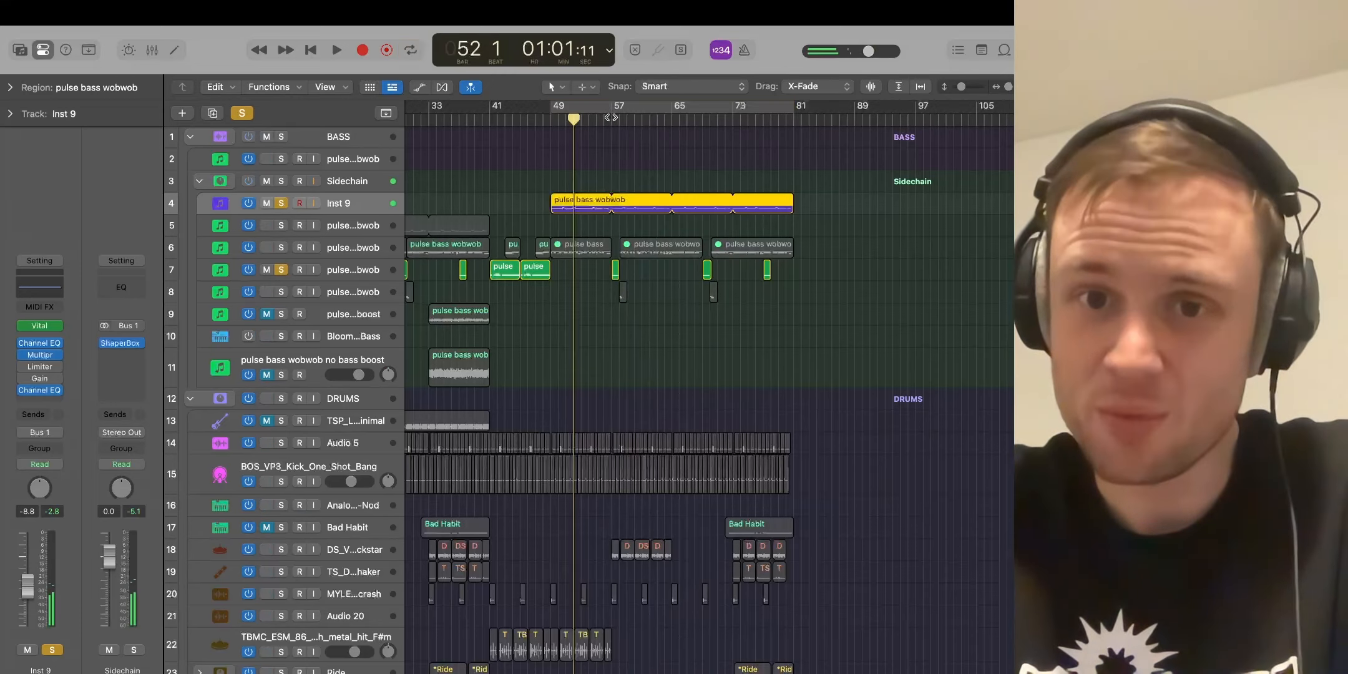
pyautogui.click(612, 118)
pyautogui.press('space')
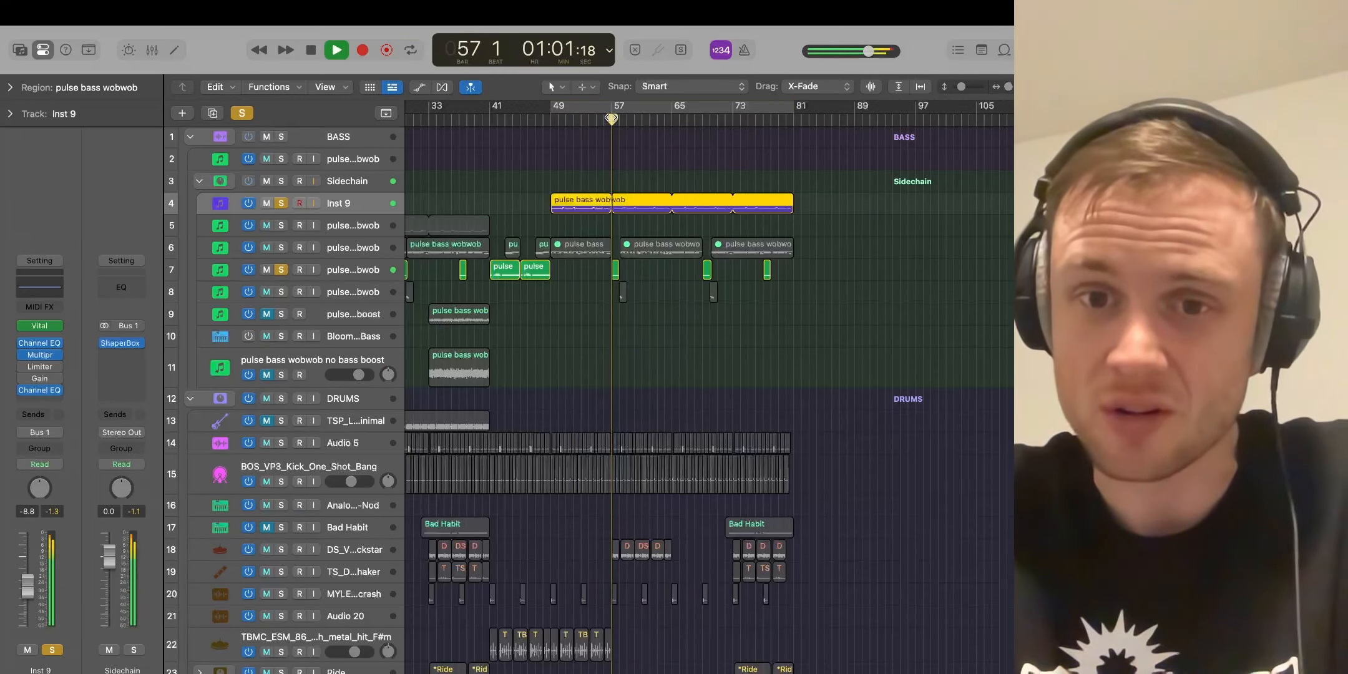
pyautogui.press('space')
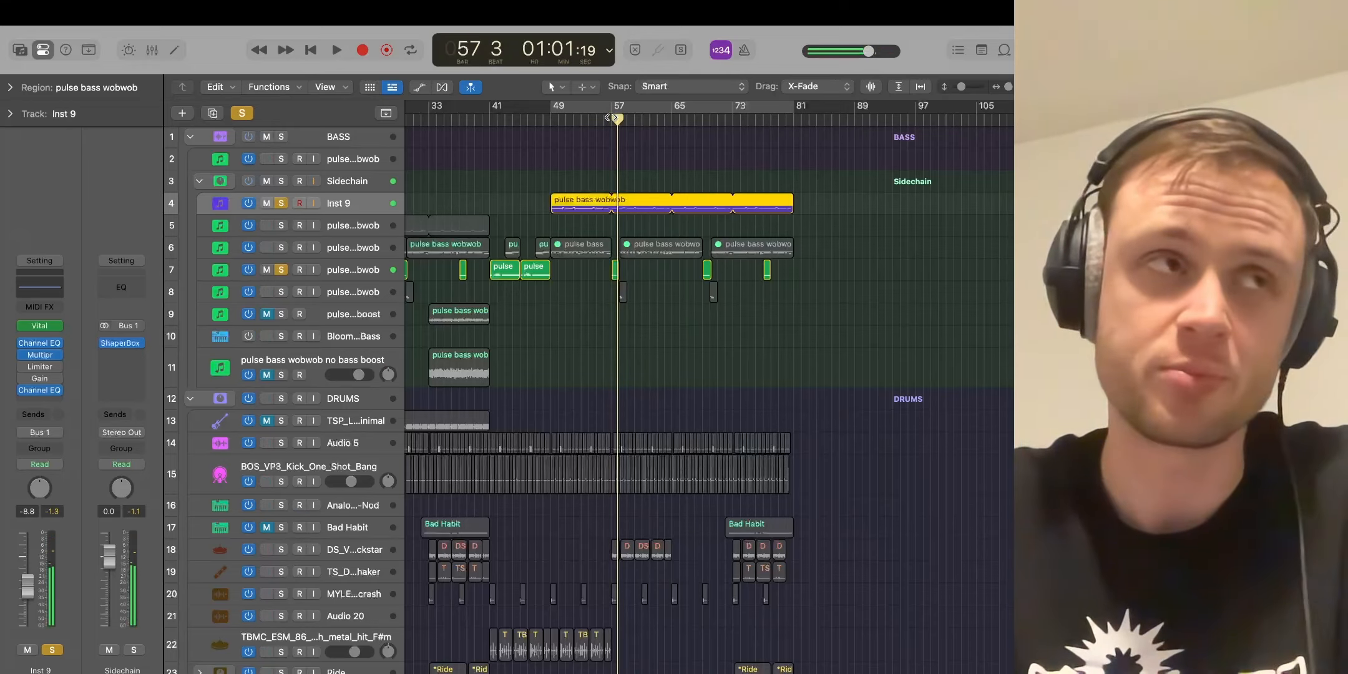
# Add the pulse bass wobwob audio on track 8 to the solo and play the three bass tracks from about bar 57
pyautogui.click(281, 292)
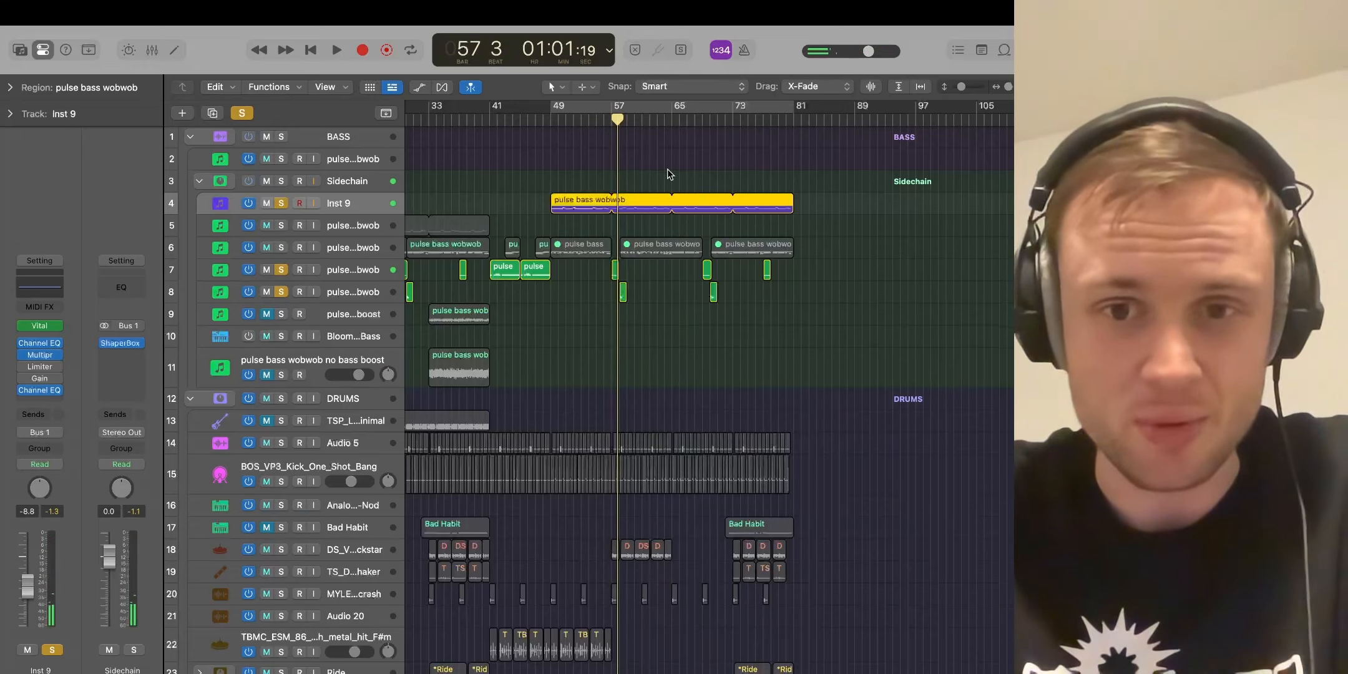
pyautogui.click(611, 121)
pyautogui.press('space')
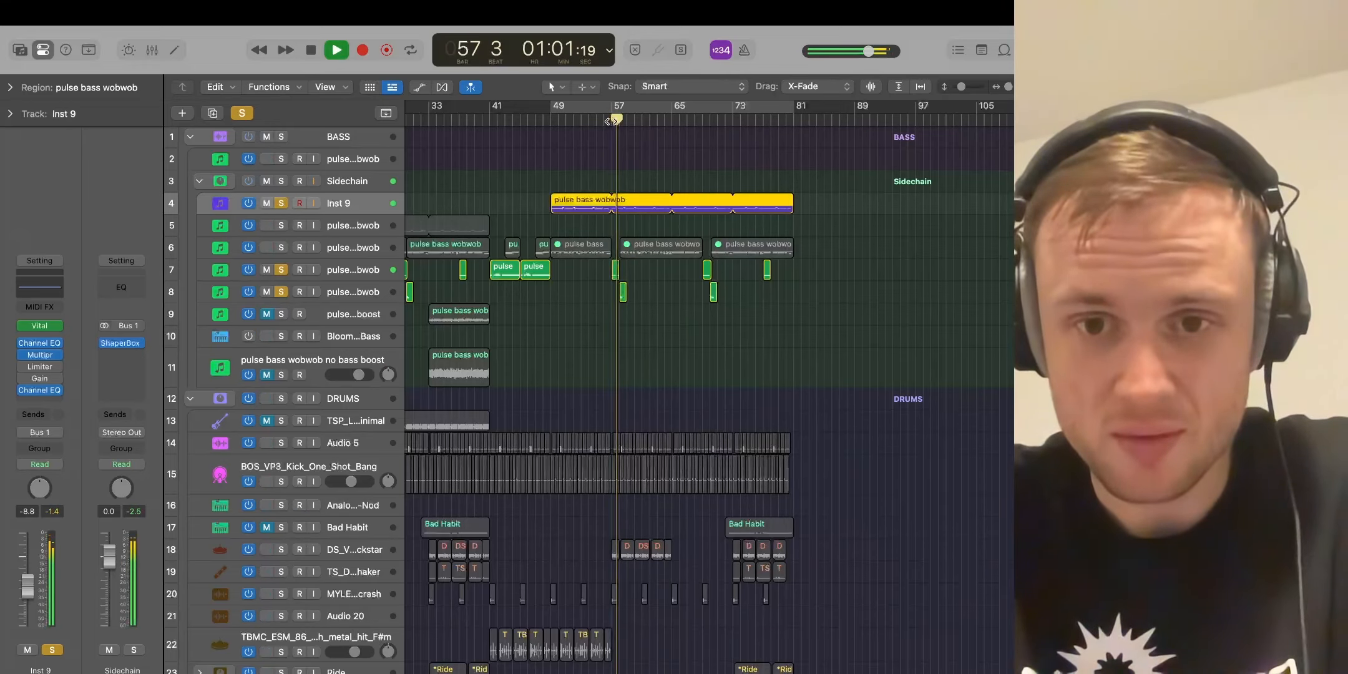
pyautogui.press('space')
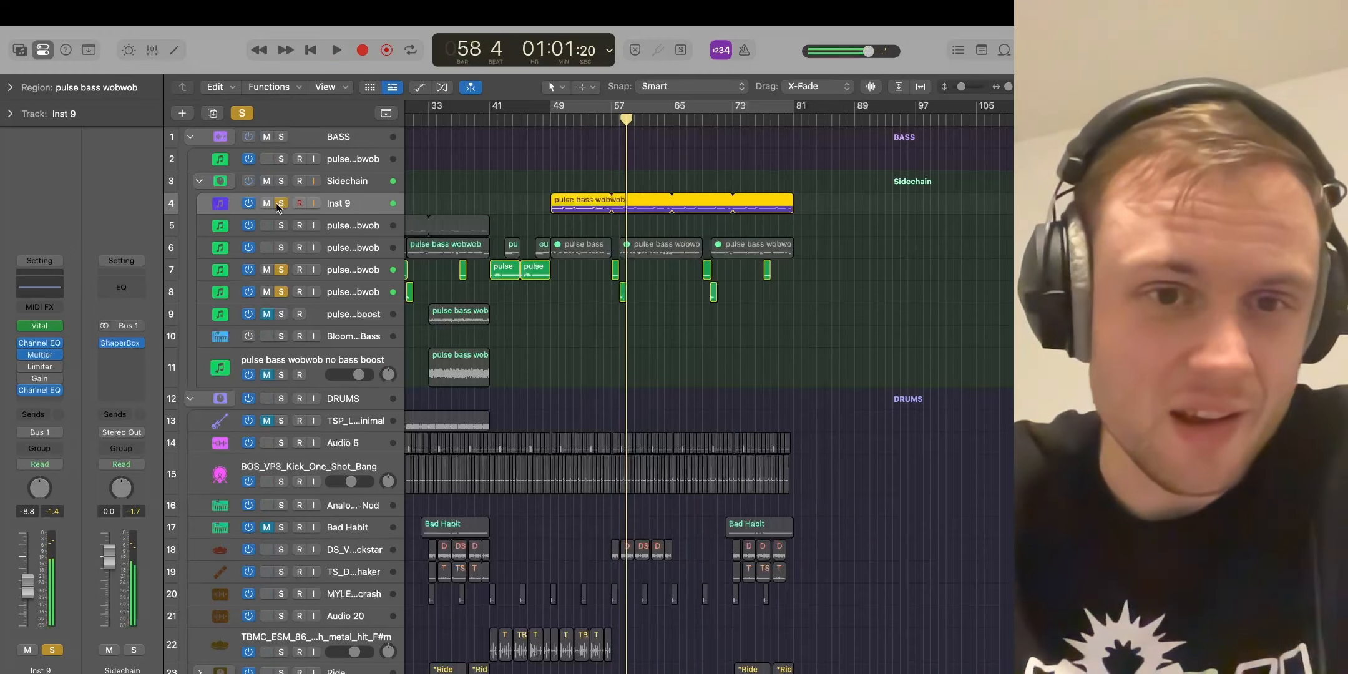
# Clear the solo on Inst 9 and tracks 7 and 8, and play the full arrangement from bar 57
pyautogui.click(281, 203)
pyautogui.click(281, 270)
pyautogui.click(281, 292)
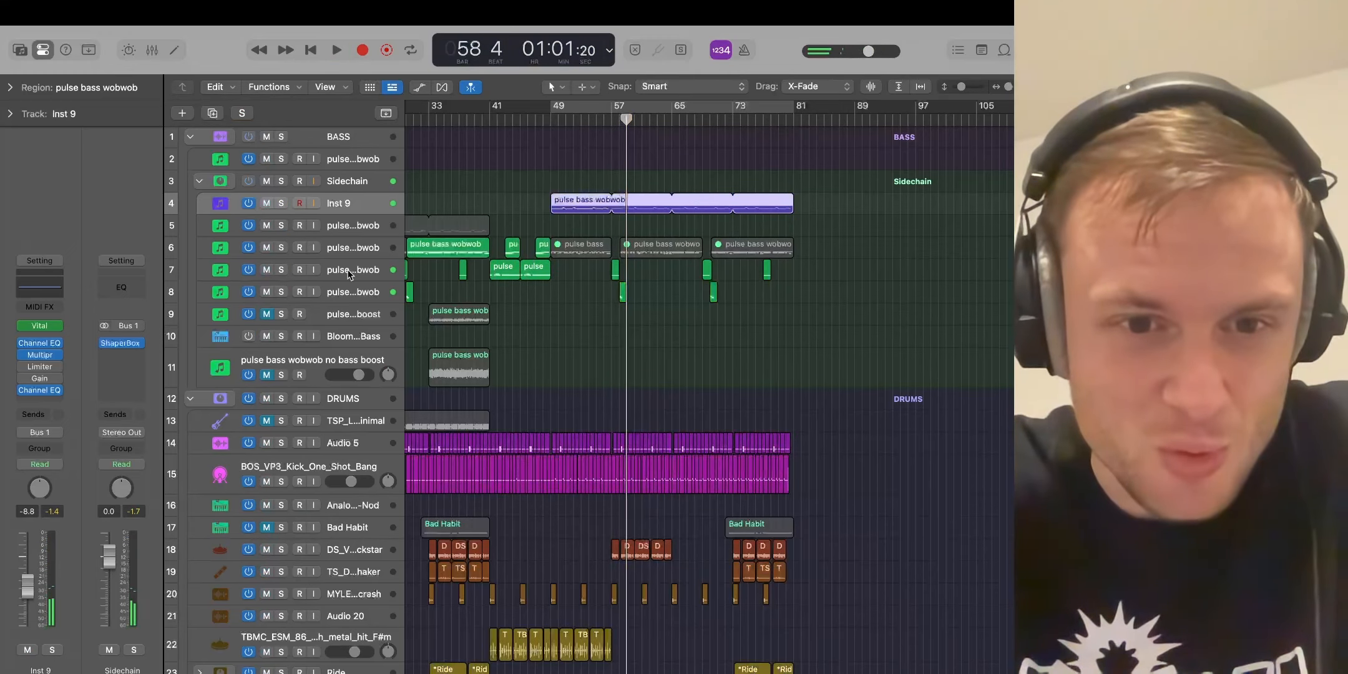
pyautogui.click(611, 118)
pyautogui.press('space')
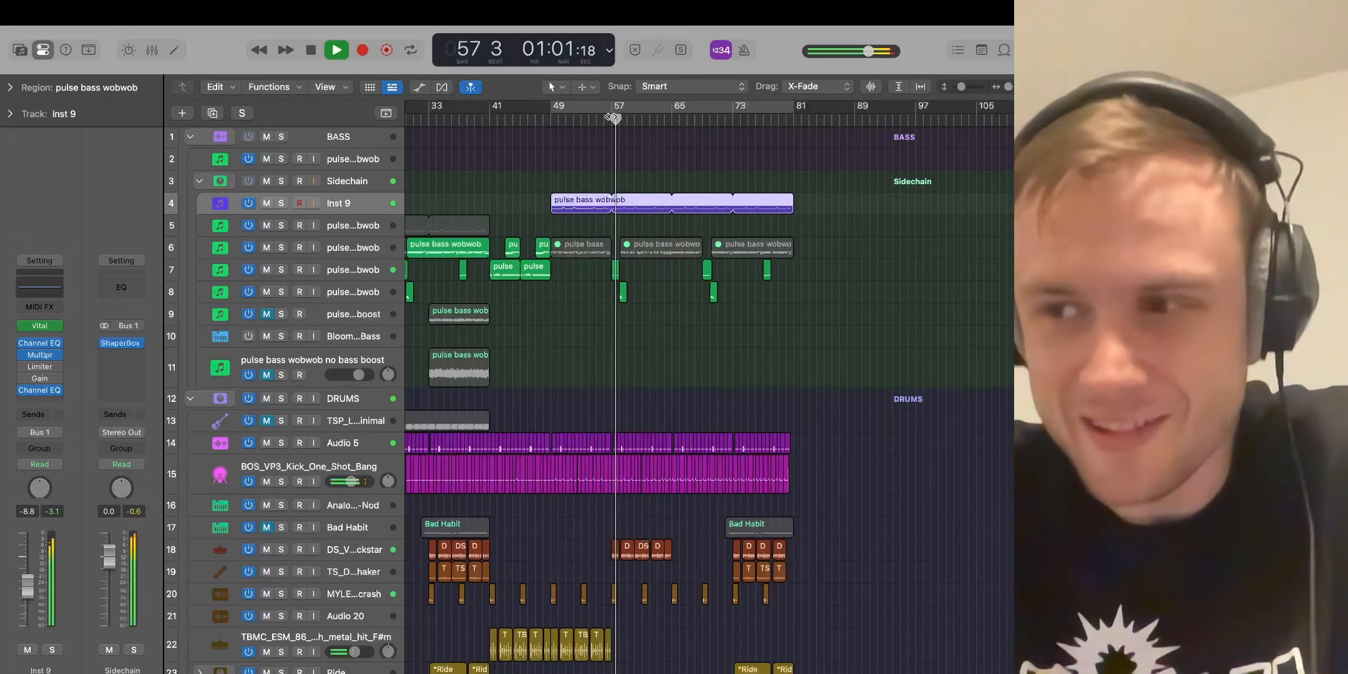